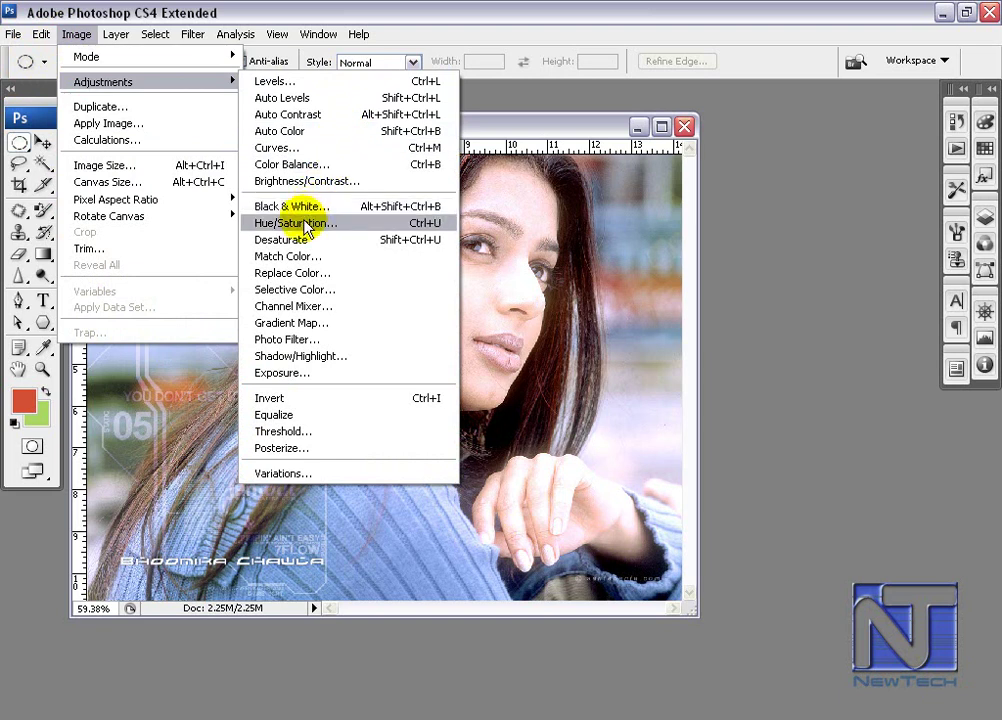
- Open the Replace Color adjustment and sample the skin tone on the woman's cheek beside the mouth
{"action": "left_click", "coordinate": [273, 273]}
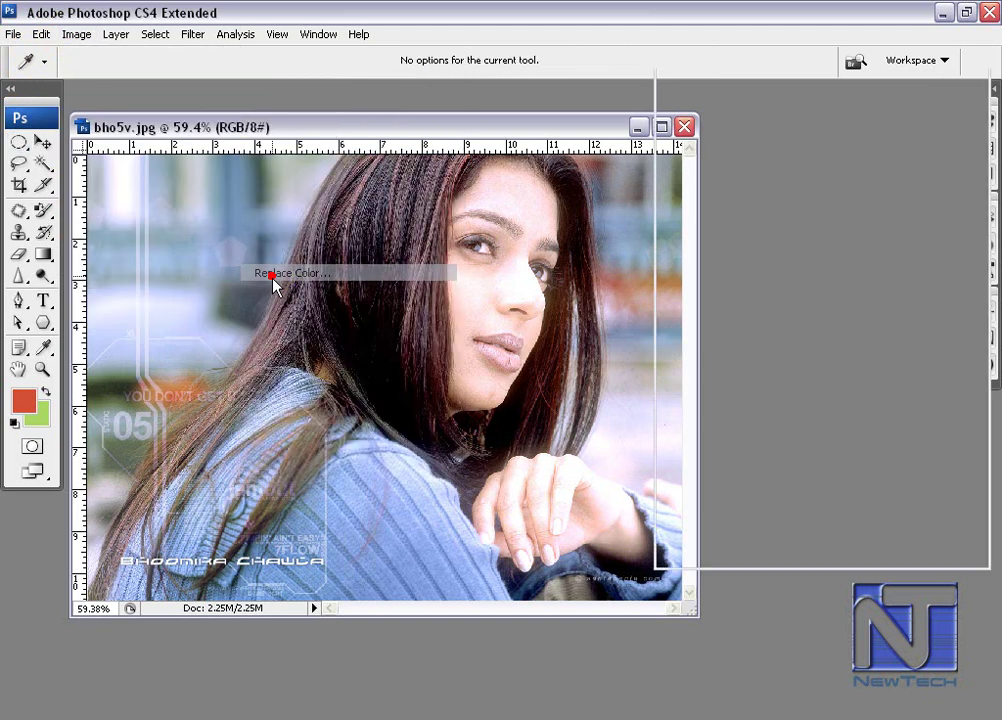
{"action": "mouse_move", "coordinate": [738, 49]}
{"action": "left_mouse_down"}
{"action": "mouse_move", "coordinate": [752, 80]}
{"action": "mouse_move", "coordinate": [738, 66]}
{"action": "left_mouse_up"}
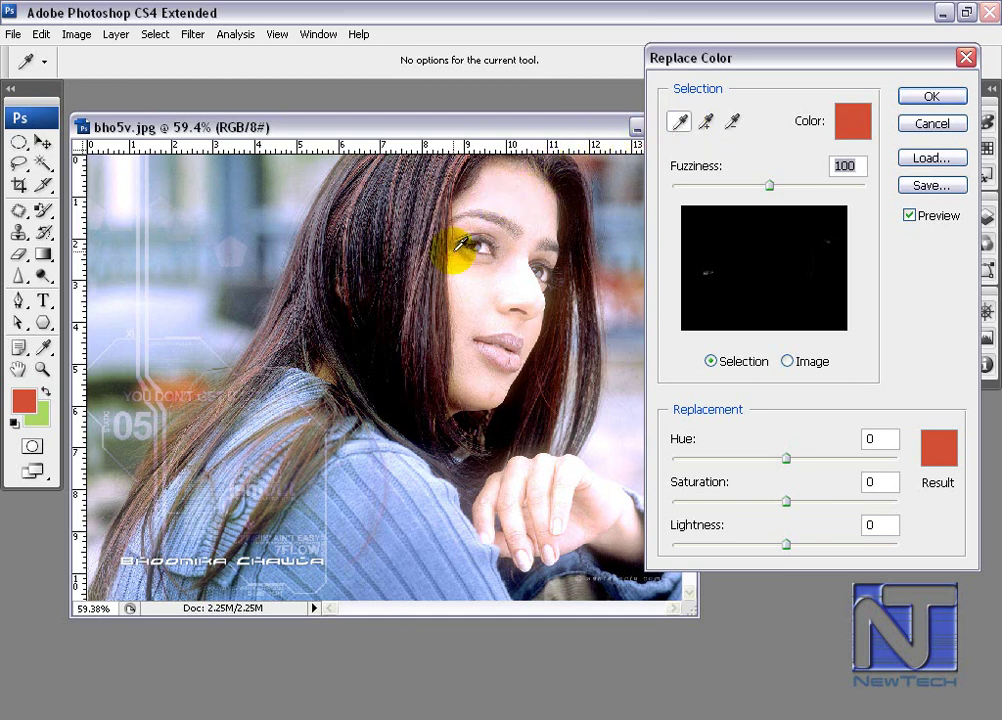
{"action": "left_click", "coordinate": [462, 351]}
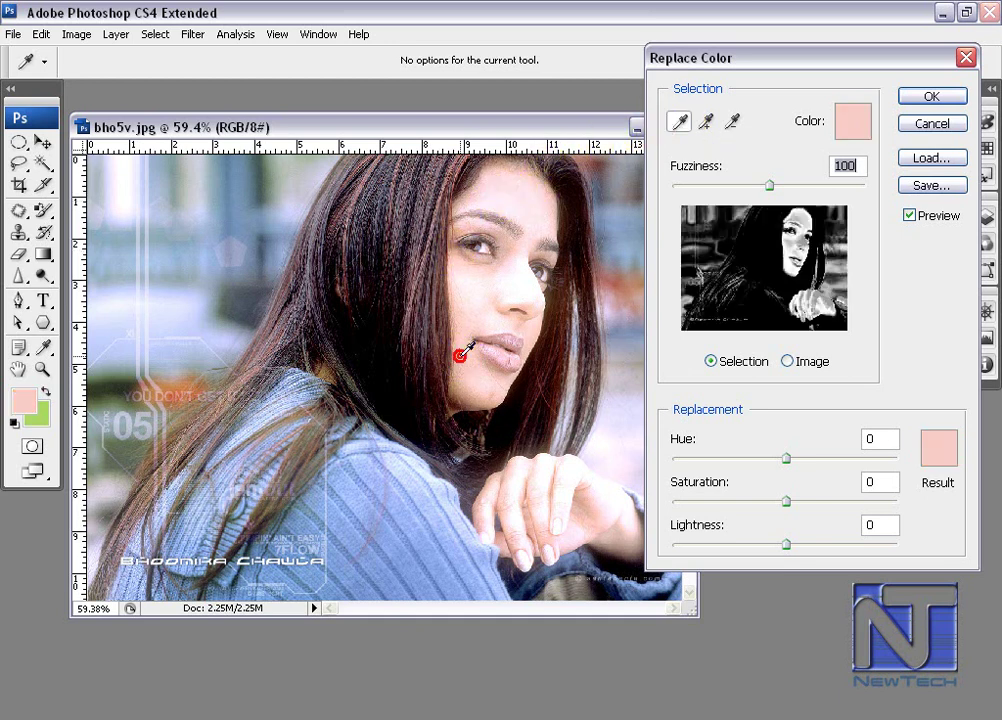
- Sample skin tones on the forehead and chin in the Replace Color image preview, and return the preview to the selection mask
{"action": "left_click", "coordinate": [781, 361]}
{"action": "left_click", "coordinate": [788, 240]}
{"action": "left_click", "coordinate": [787, 223]}
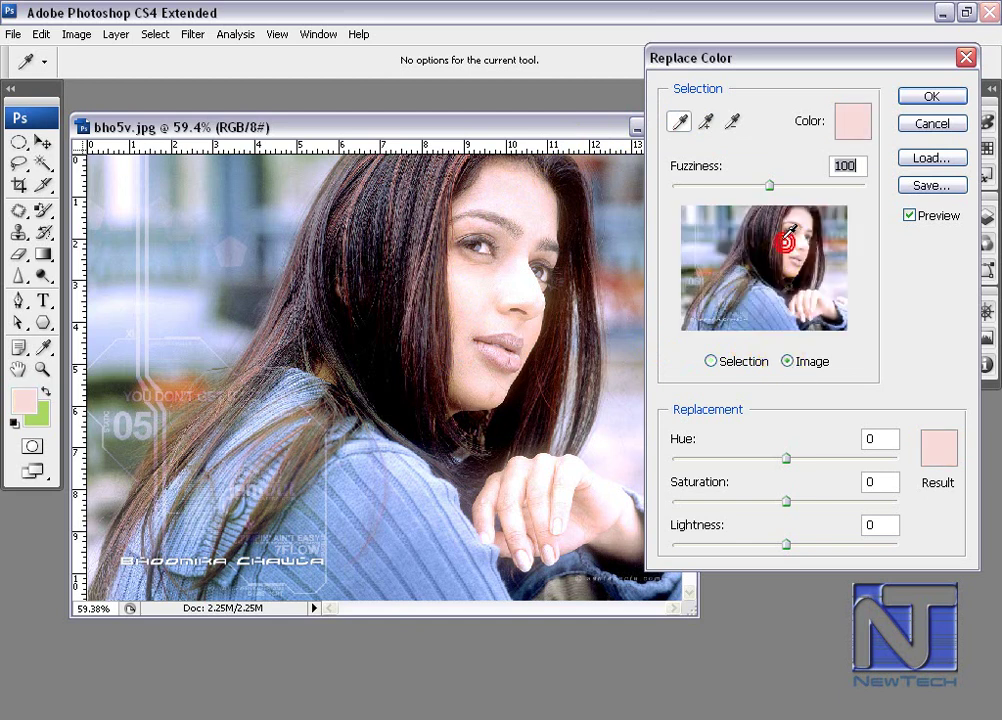
{"action": "left_click", "coordinate": [783, 224]}
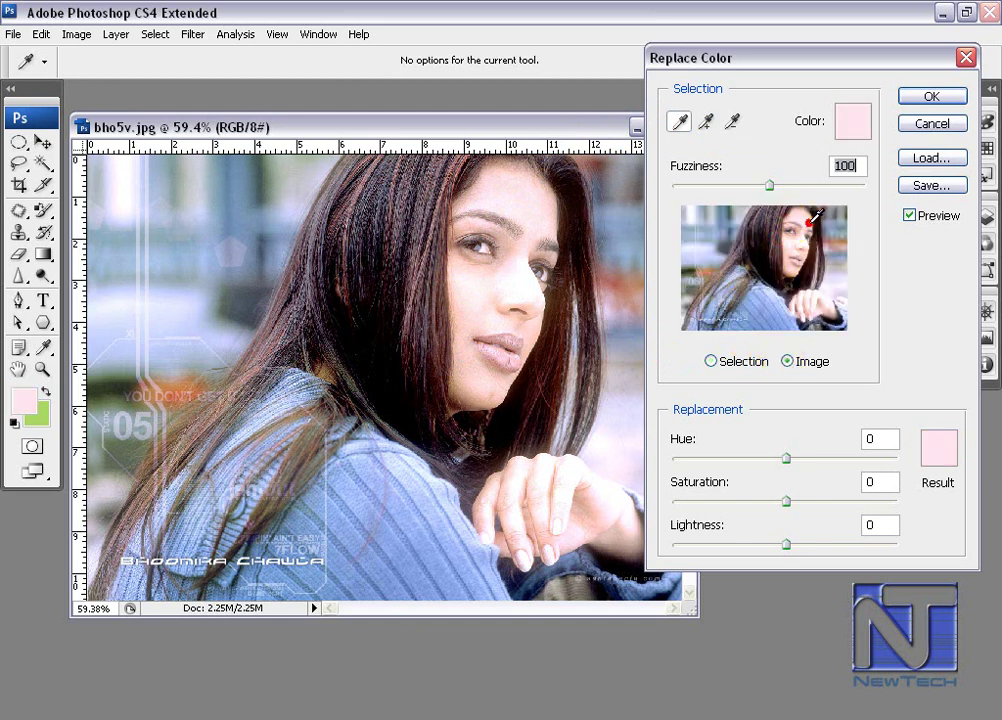
{"action": "left_click", "coordinate": [789, 267]}
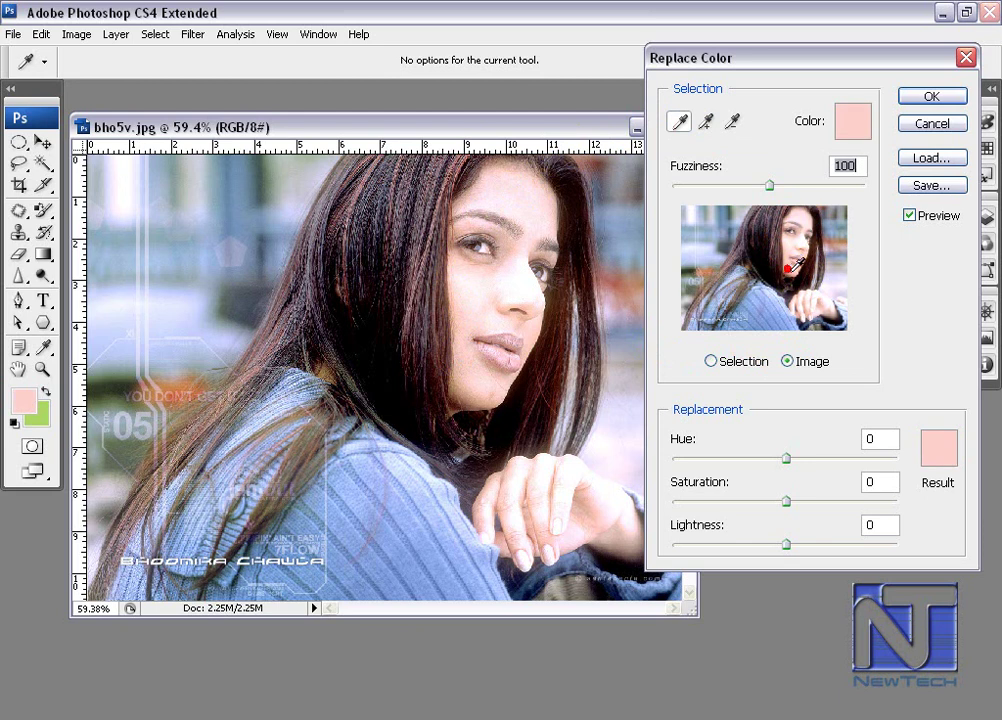
{"action": "left_click", "coordinate": [710, 362]}
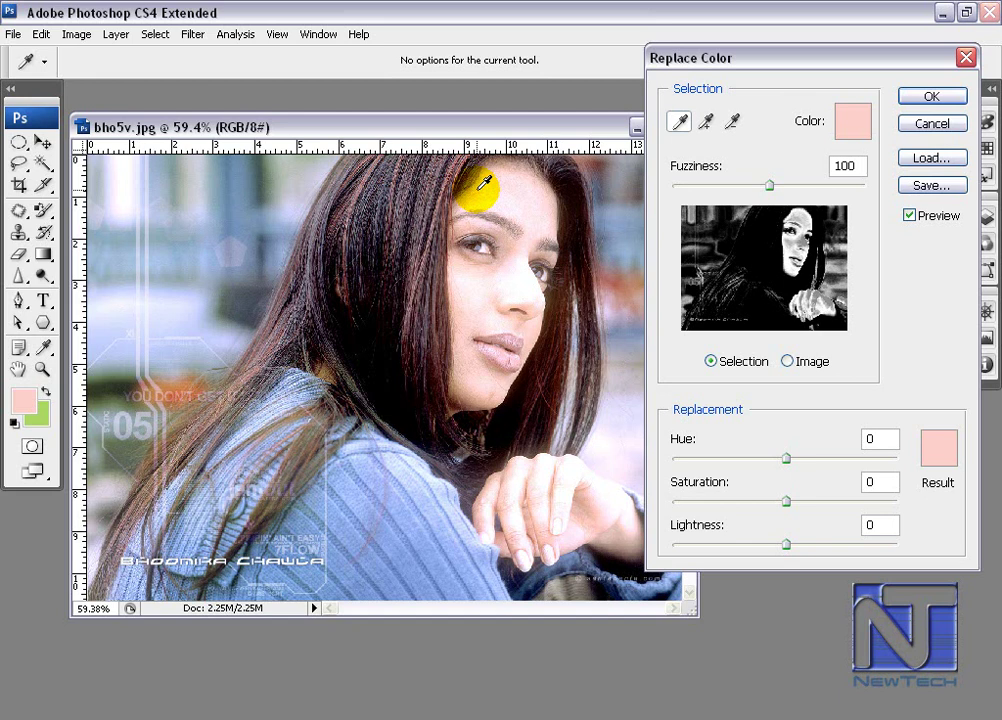
- Resample the skin tone on the cheek in the photo and reduce the fuzziness to 92
{"action": "left_click", "coordinate": [709, 123]}
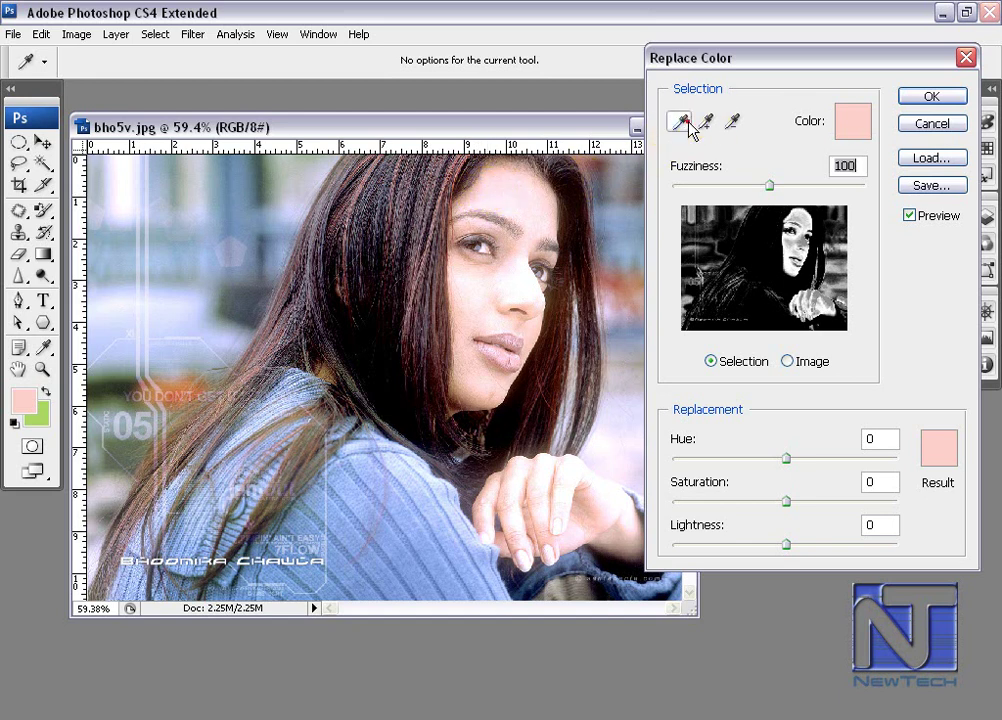
{"action": "left_click", "coordinate": [731, 123]}
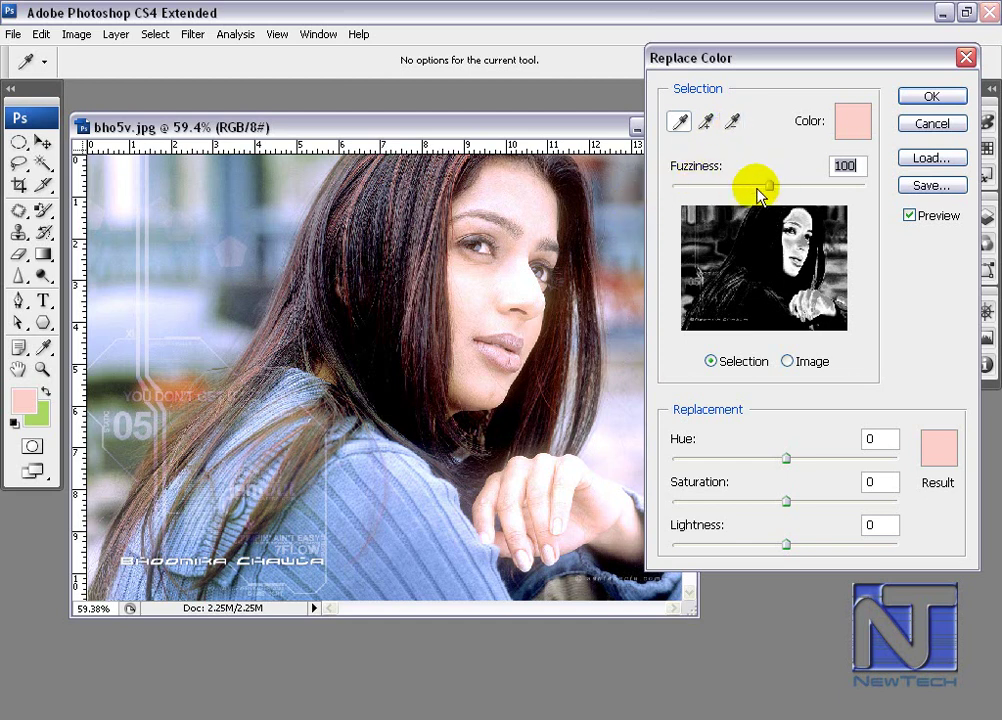
{"action": "left_click", "coordinate": [470, 317]}
{"action": "mouse_move", "coordinate": [767, 186]}
{"action": "left_mouse_down"}
{"action": "mouse_move", "coordinate": [879, 190]}
{"action": "mouse_move", "coordinate": [767, 189]}
{"action": "left_mouse_up"}
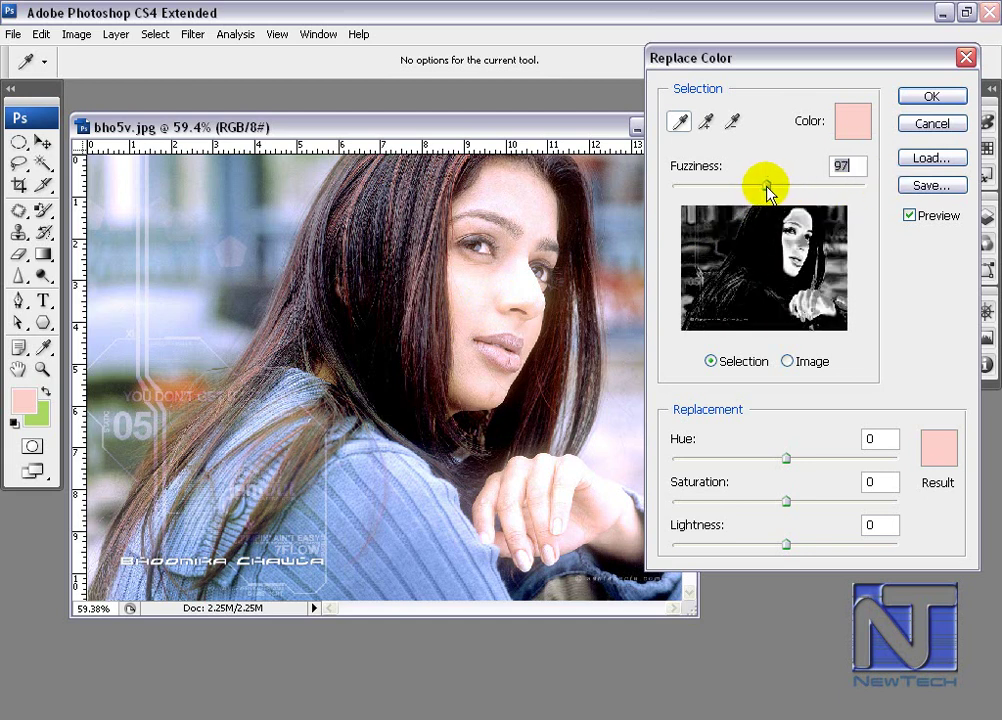
{"action": "mouse_move", "coordinate": [767, 189]}
{"action": "left_mouse_down"}
{"action": "mouse_move", "coordinate": [671, 192]}
{"action": "mouse_move", "coordinate": [762, 190]}
{"action": "left_mouse_up"}
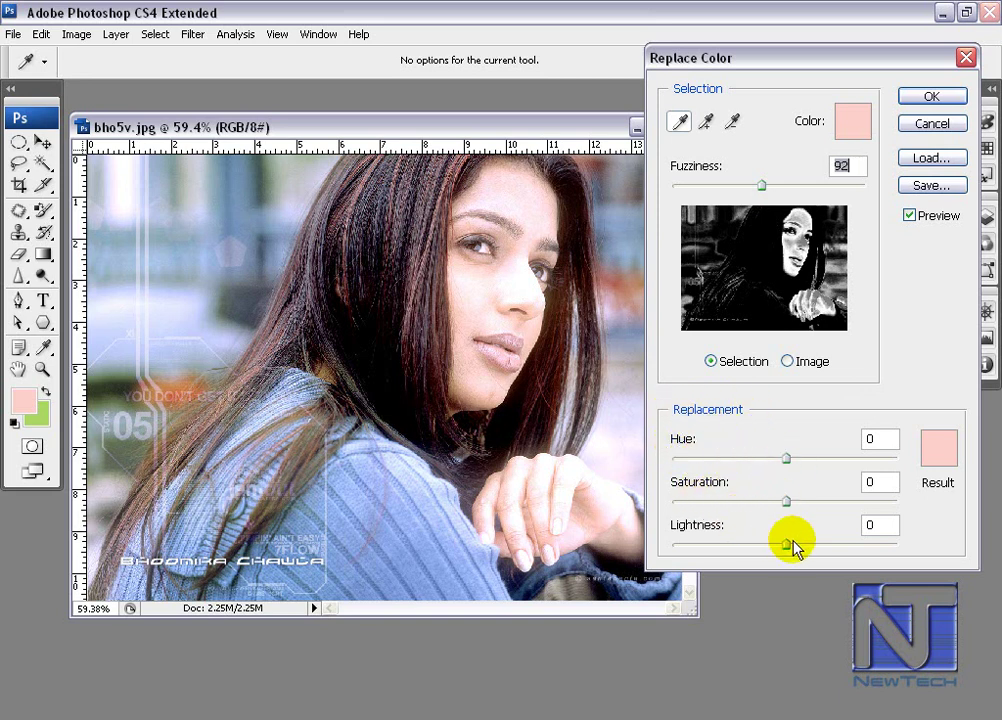
{"action": "left_click", "coordinate": [938, 456]}
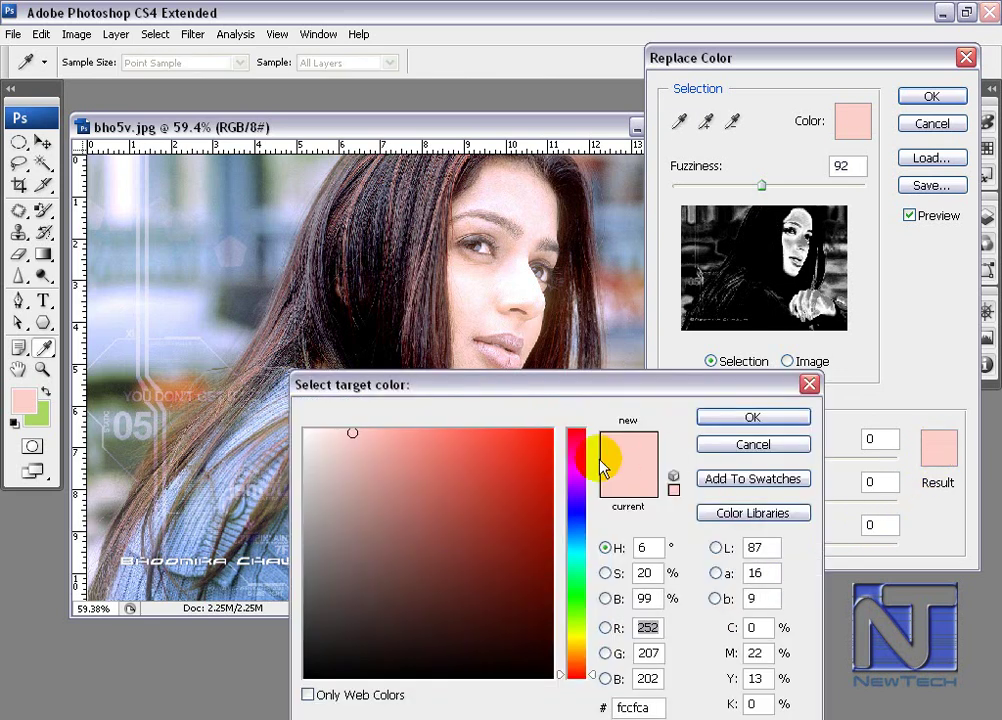
{"action": "left_click_drag", "start_coordinate": [577, 396], "coordinate": [557, 222]}
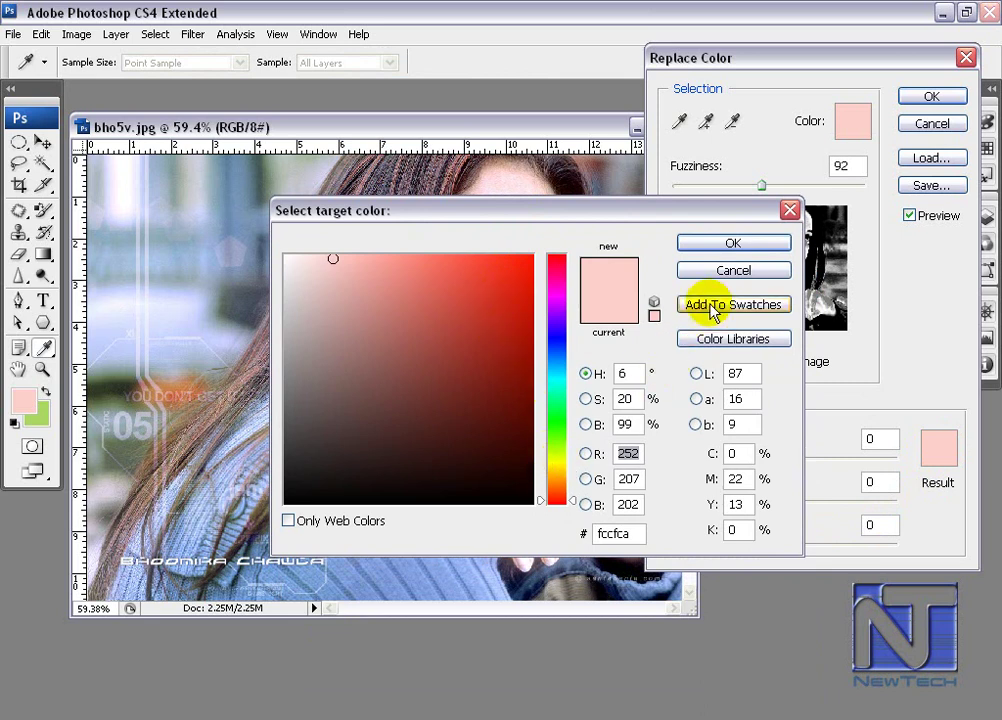
{"action": "left_click", "coordinate": [733, 270]}
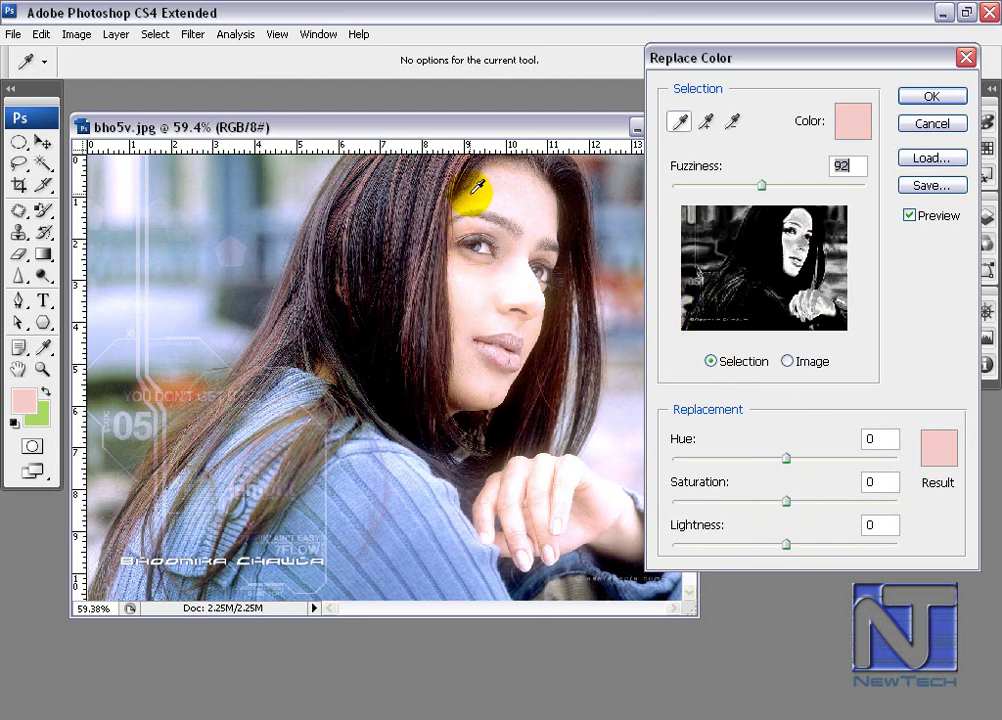
- Set the fuzziness to 78 and the replacement saturation to -100
{"action": "left_click_drag", "start_coordinate": [762, 185], "coordinate": [749, 182]}
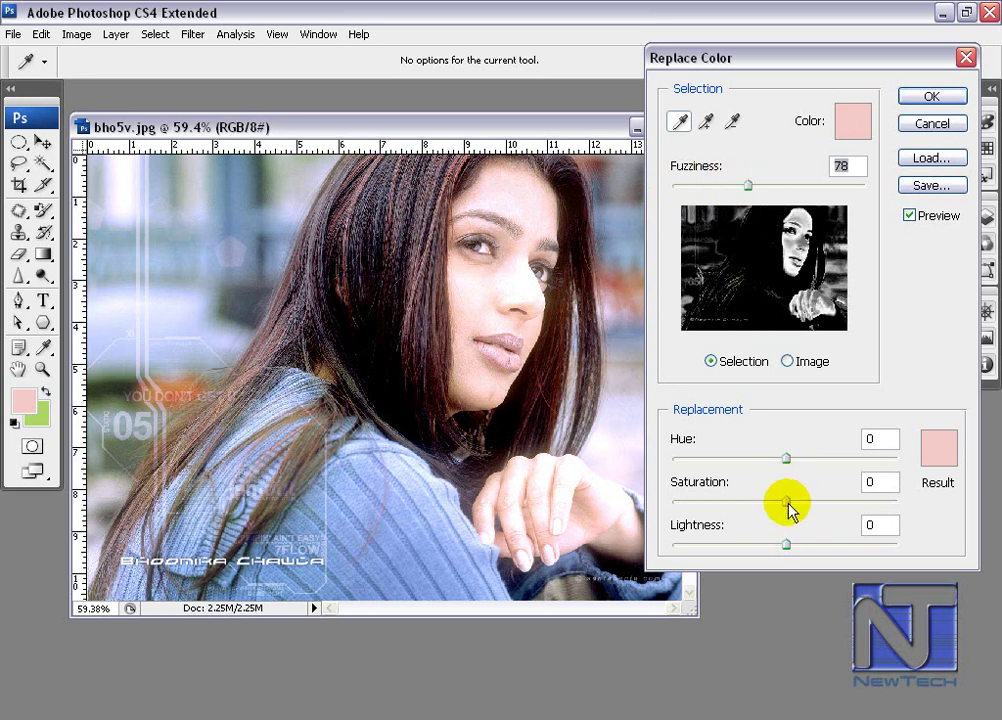
{"action": "left_click_drag", "start_coordinate": [786, 506], "coordinate": [660, 515]}
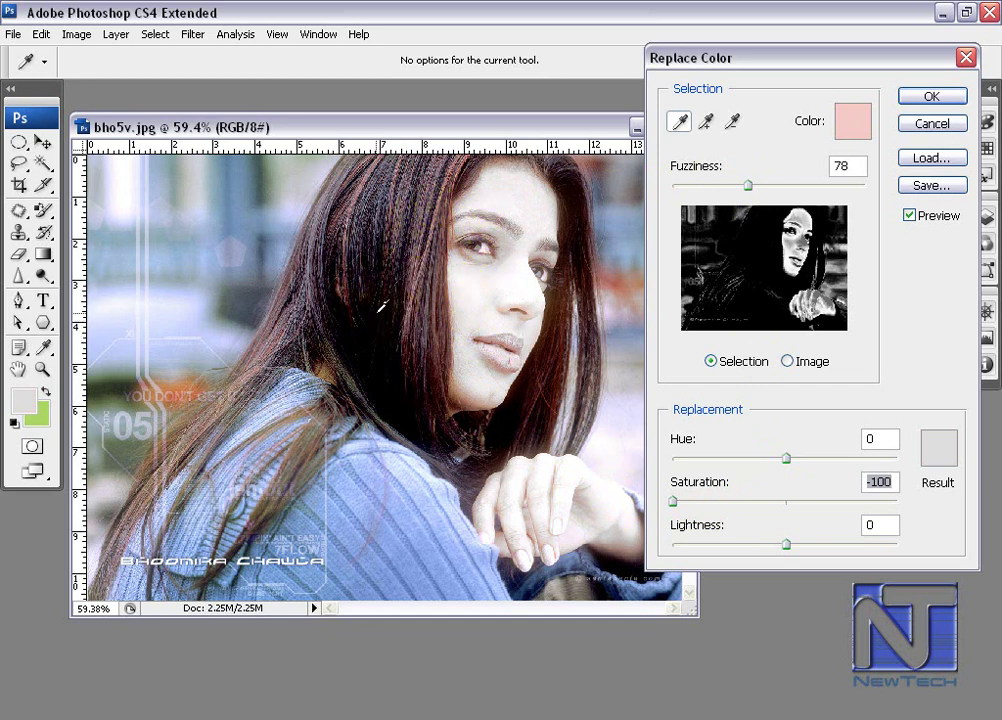
- Add the reddish-brown hair color beside the forehead to the colors being replaced
{"action": "key", "text": "ctrl"}
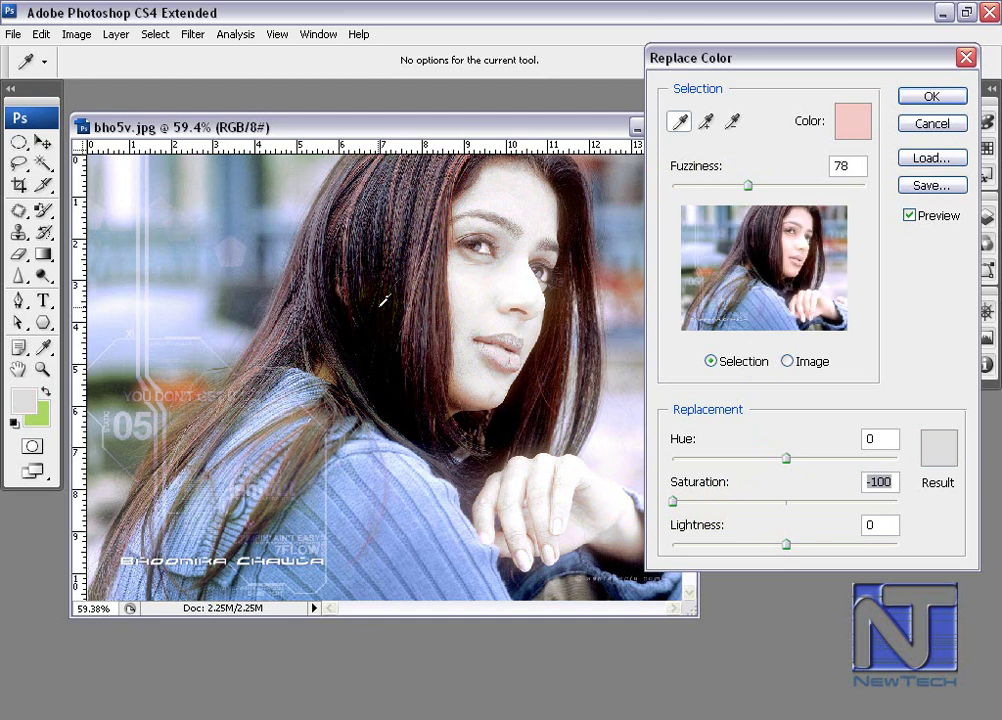
{"action": "left_click", "coordinate": [336, 178]}
{"action": "left_click_drag", "start_coordinate": [336, 212], "coordinate": [476, 311]}
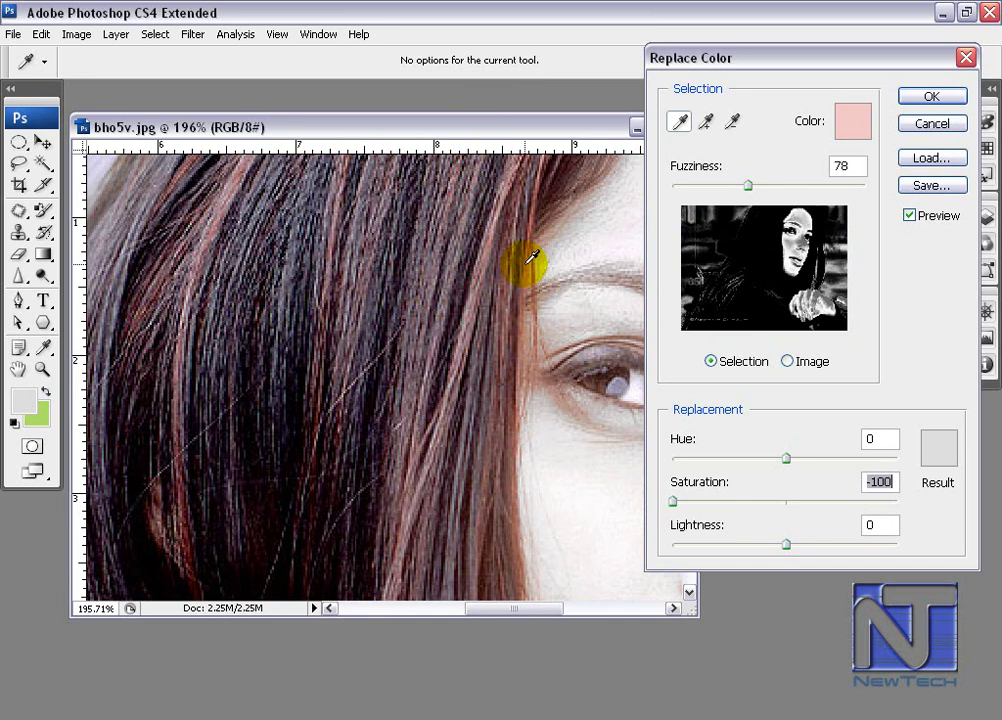
{"action": "left_click", "coordinate": [709, 127]}
{"action": "left_click", "coordinate": [531, 255]}
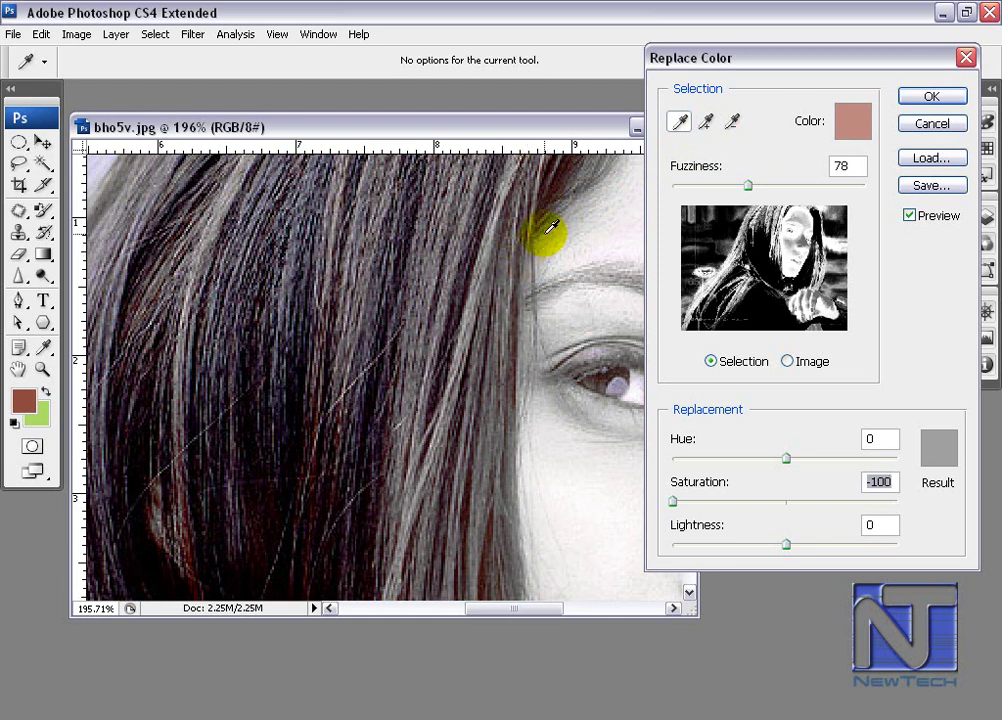
- Add the dark red hair tone beside the chin to the colors being replaced
{"action": "mouse_move", "coordinate": [579, 225]}
{"action": "left_mouse_down"}
{"action": "mouse_move", "coordinate": [501, 277]}
{"action": "mouse_move", "coordinate": [415, 447]}
{"action": "mouse_move", "coordinate": [391, 418]}
{"action": "mouse_move", "coordinate": [391, 286]}
{"action": "mouse_move", "coordinate": [410, 463]}
{"action": "mouse_move", "coordinate": [429, 280]}
{"action": "mouse_move", "coordinate": [394, 467]}
{"action": "mouse_move", "coordinate": [505, 268]}
{"action": "mouse_move", "coordinate": [407, 371]}
{"action": "mouse_move", "coordinate": [465, 246]}
{"action": "mouse_move", "coordinate": [465, 286]}
{"action": "mouse_move", "coordinate": [367, 356]}
{"action": "mouse_move", "coordinate": [367, 374]}
{"action": "left_mouse_up"}
{"action": "left_click_drag", "start_coordinate": [467, 331], "coordinate": [471, 335]}
{"action": "left_click_drag", "start_coordinate": [418, 338], "coordinate": [461, 343]}
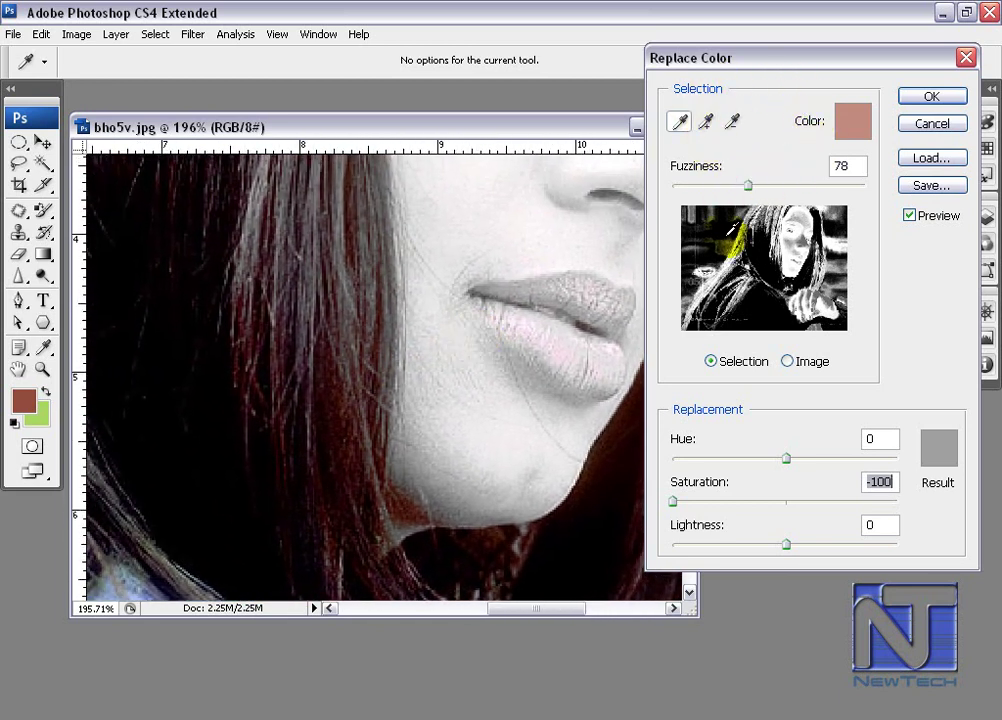
{"action": "left_click_drag", "start_coordinate": [375, 358], "coordinate": [498, 420]}
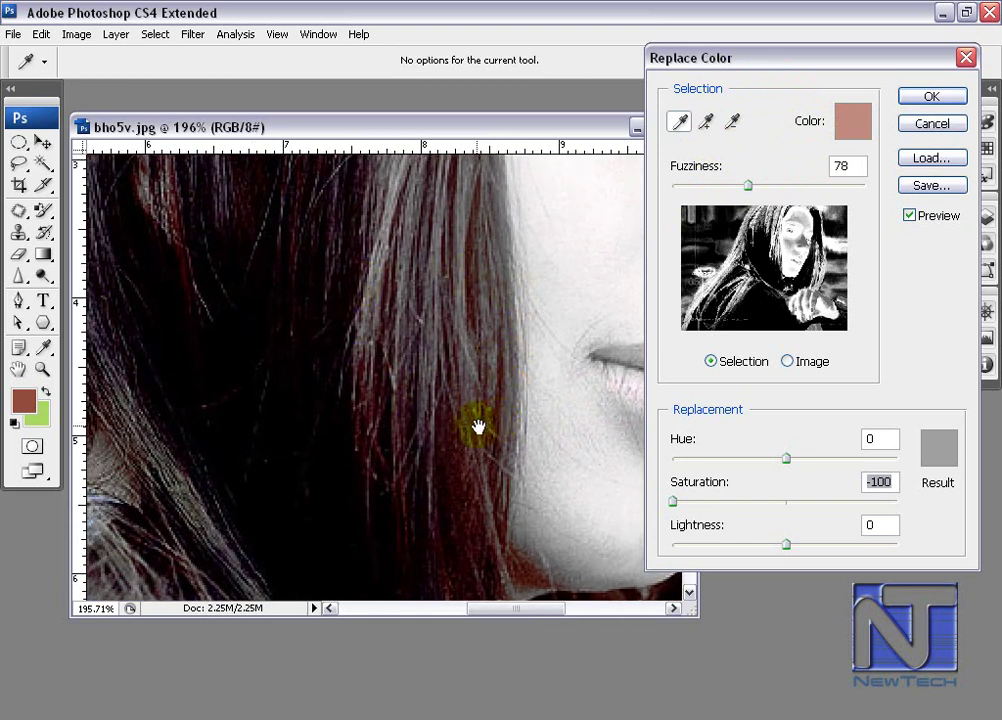
{"action": "left_click_drag", "start_coordinate": [478, 438], "coordinate": [510, 440]}
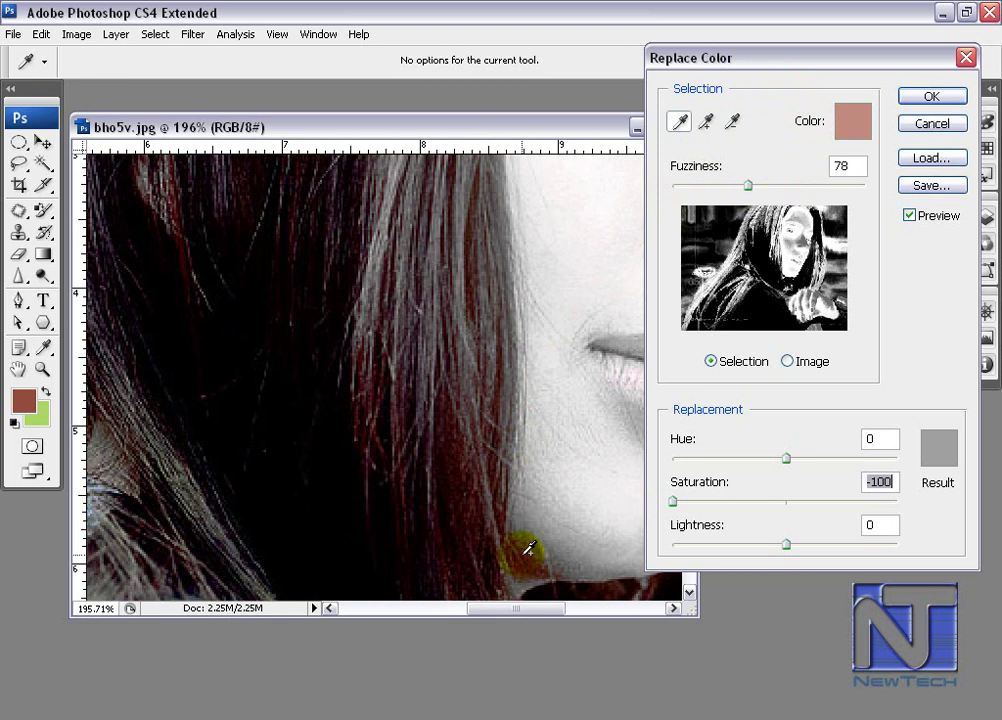
{"action": "left_click", "coordinate": [526, 549]}
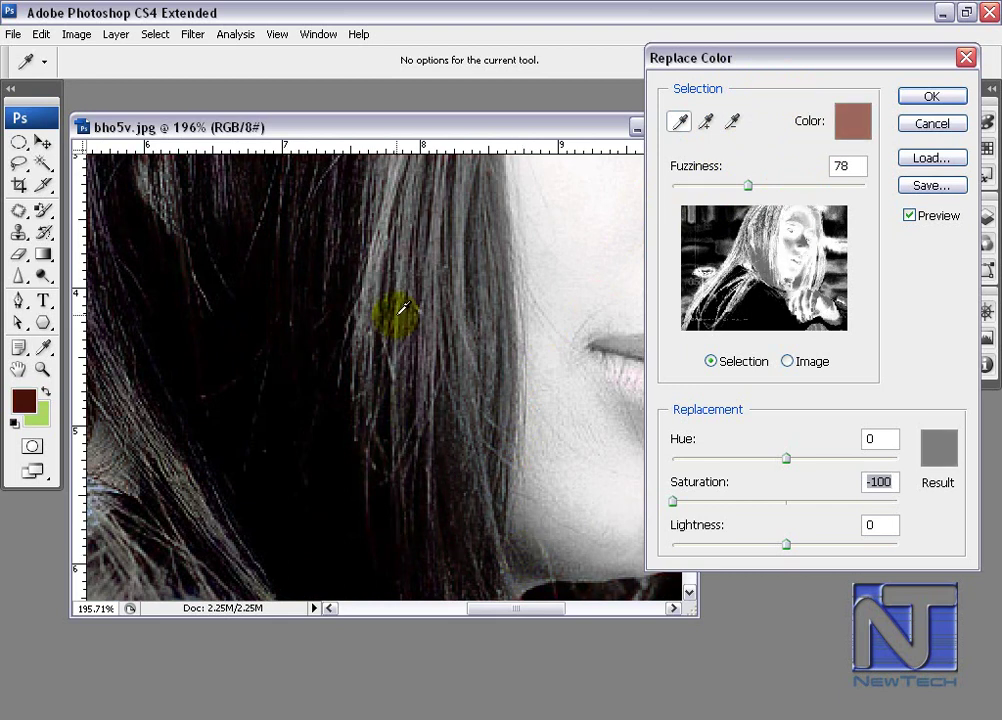
- Examine the desaturated hair, face, shoulder and hand up close, and check the overall portrait
{"action": "left_click_drag", "start_coordinate": [329, 268], "coordinate": [575, 374]}
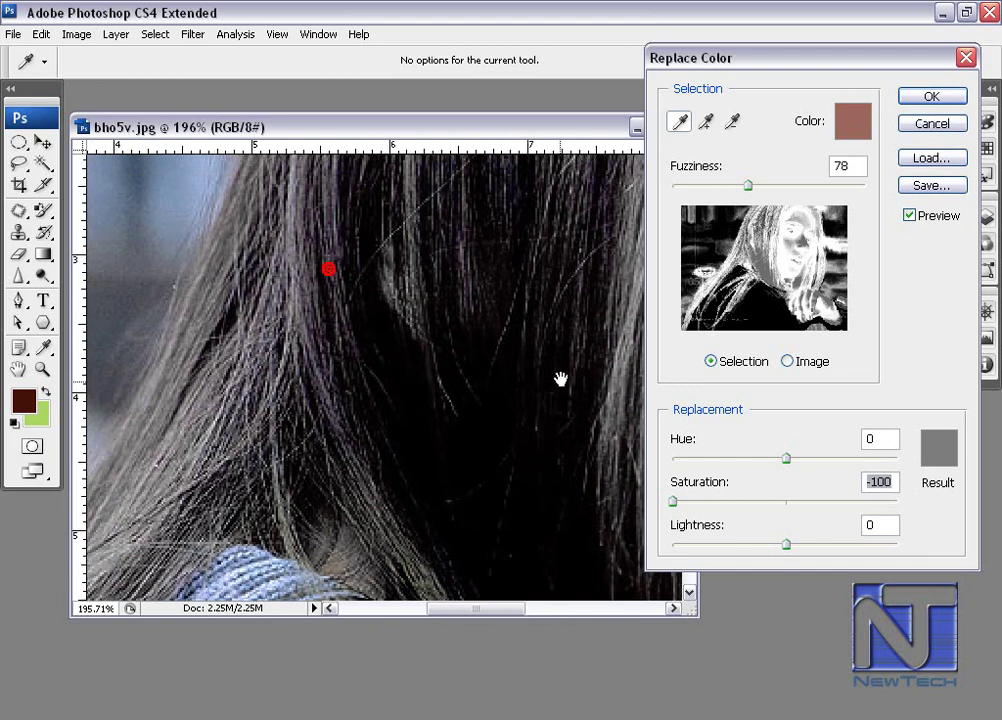
{"action": "left_click_drag", "start_coordinate": [463, 293], "coordinate": [358, 468]}
{"action": "left_click_drag", "start_coordinate": [456, 245], "coordinate": [317, 332]}
{"action": "left_click_drag", "start_coordinate": [443, 427], "coordinate": [371, 302]}
{"action": "left_click_drag", "start_coordinate": [508, 418], "coordinate": [409, 342]}
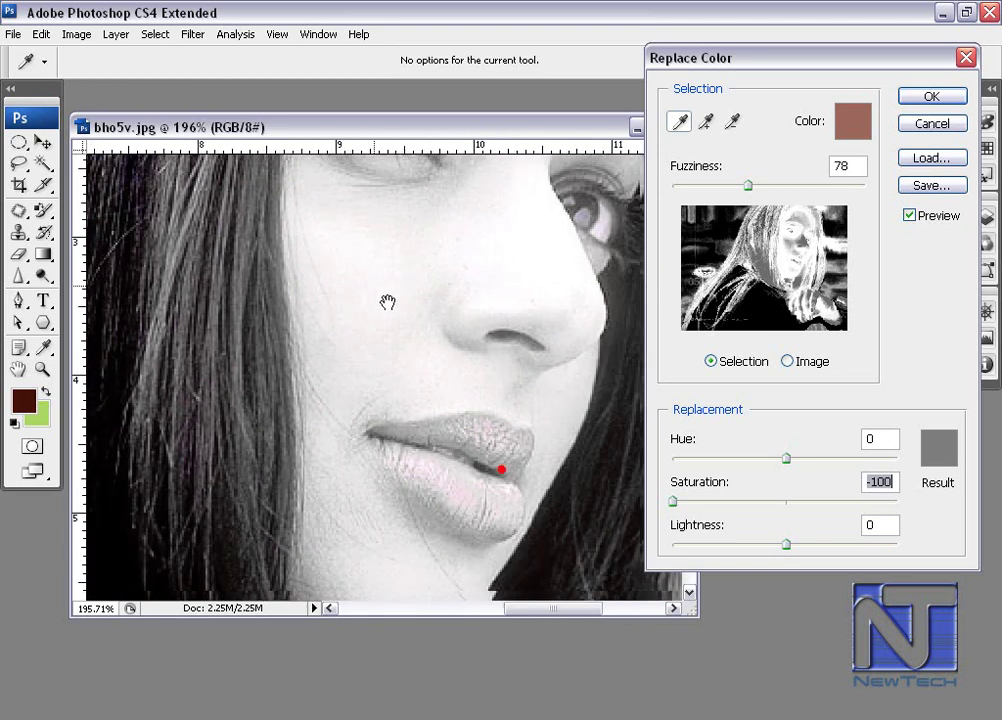
{"action": "left_click_drag", "start_coordinate": [414, 476], "coordinate": [456, 221]}
{"action": "left_click_drag", "start_coordinate": [331, 476], "coordinate": [566, 369]}
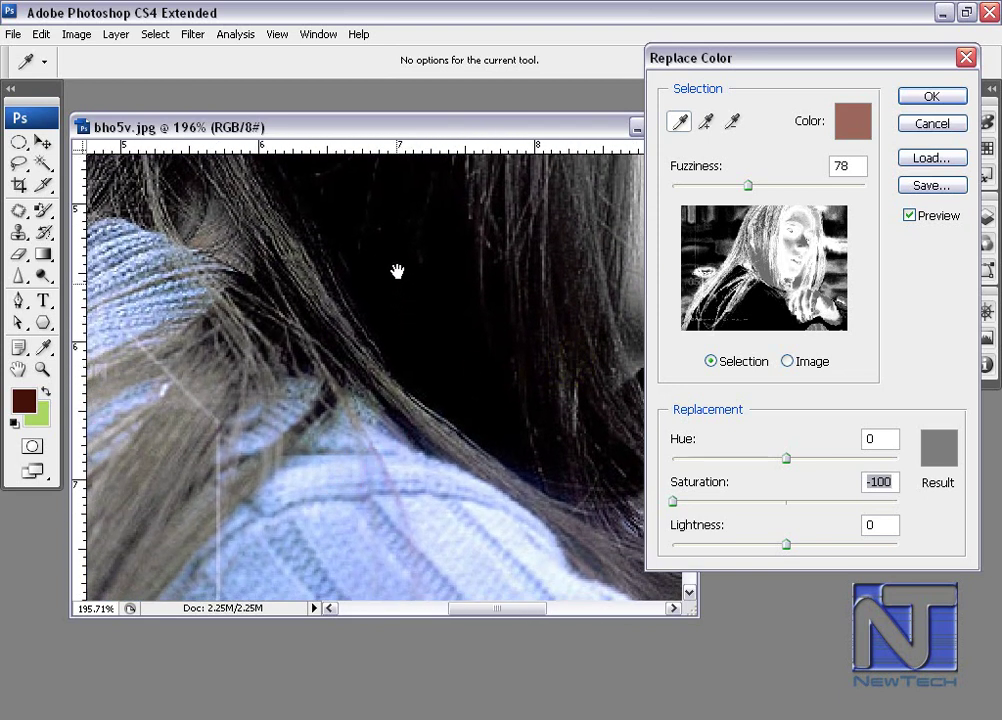
{"action": "left_click_drag", "start_coordinate": [538, 454], "coordinate": [291, 267]}
{"action": "left_click_drag", "start_coordinate": [516, 420], "coordinate": [228, 443]}
{"action": "left_click_drag", "start_coordinate": [501, 365], "coordinate": [456, 239]}
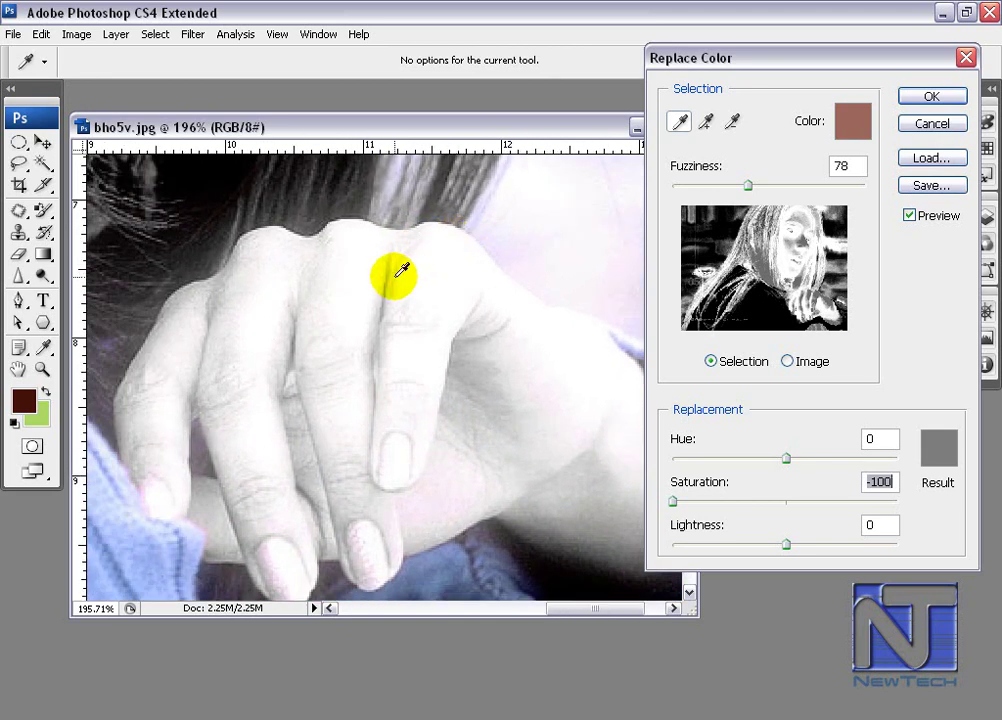
{"action": "key", "text": "ctrl"}
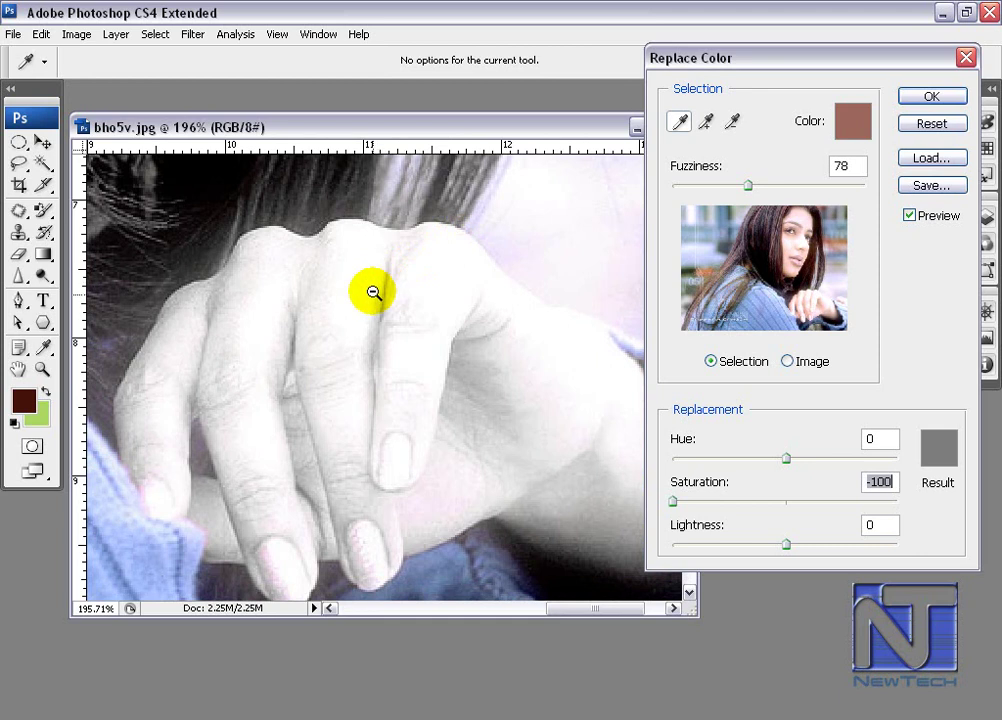
{"action": "left_click", "coordinate": [376, 341], "text": "alt"}
{"action": "left_click", "coordinate": [376, 342], "text": "alt"}
{"action": "left_click", "coordinate": [441, 377]}
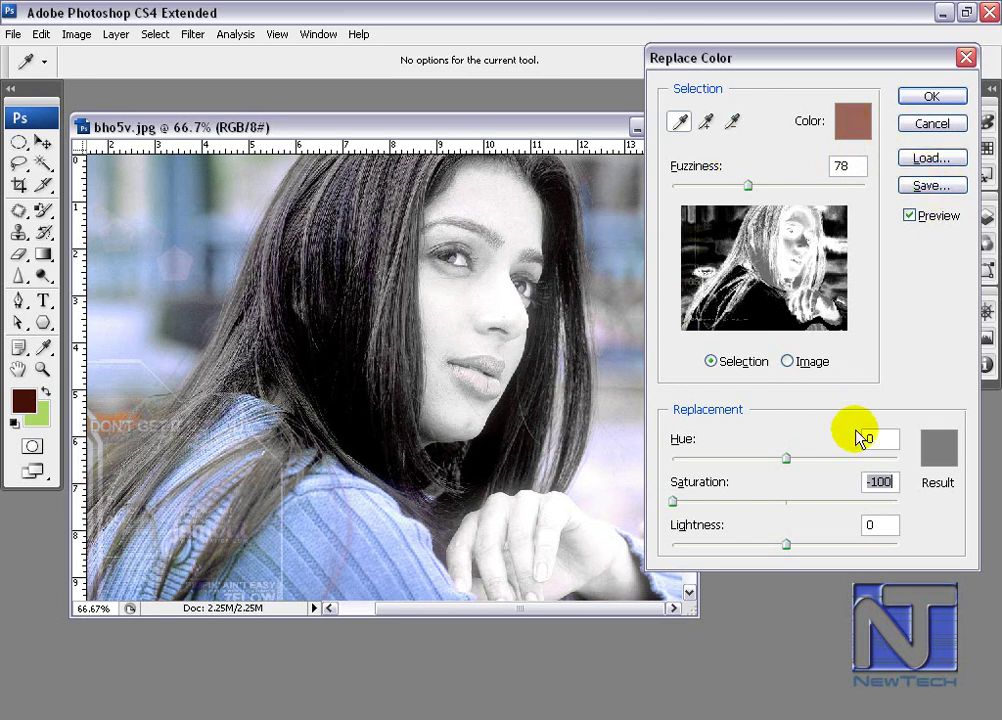
{"action": "left_click", "coordinate": [929, 193]}
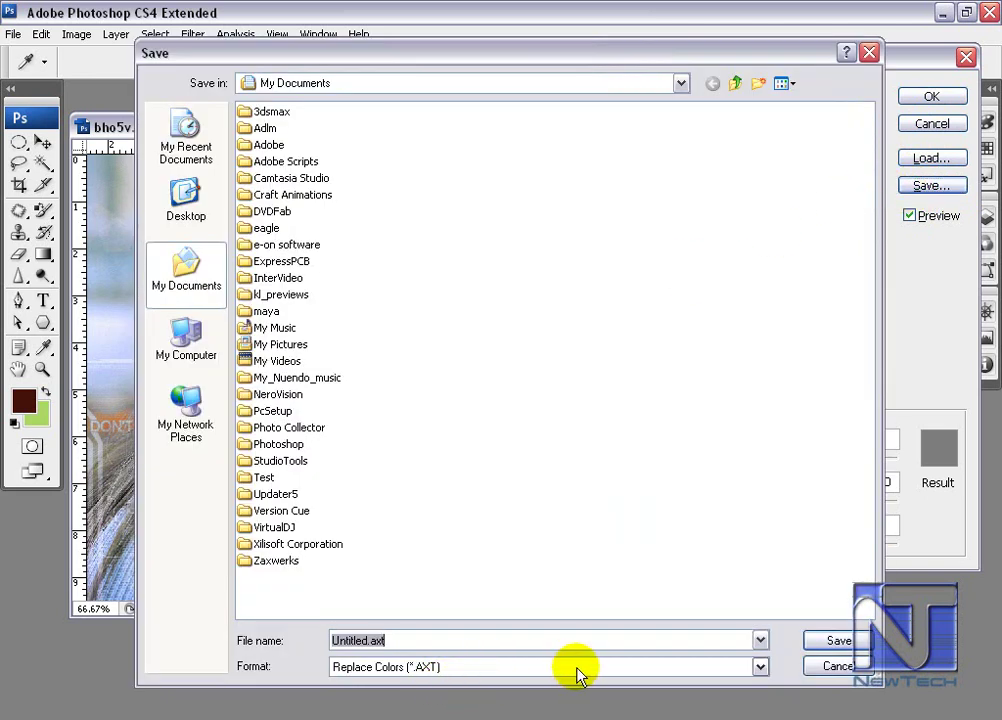
{"action": "left_click", "coordinate": [828, 668]}
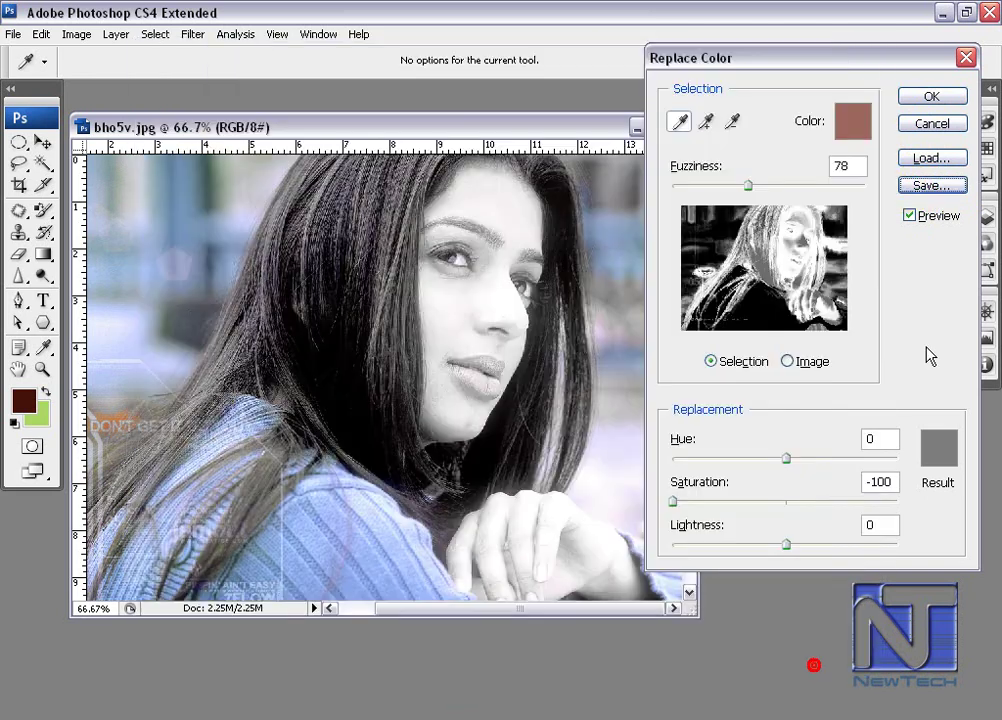
{"action": "left_click", "coordinate": [929, 158]}
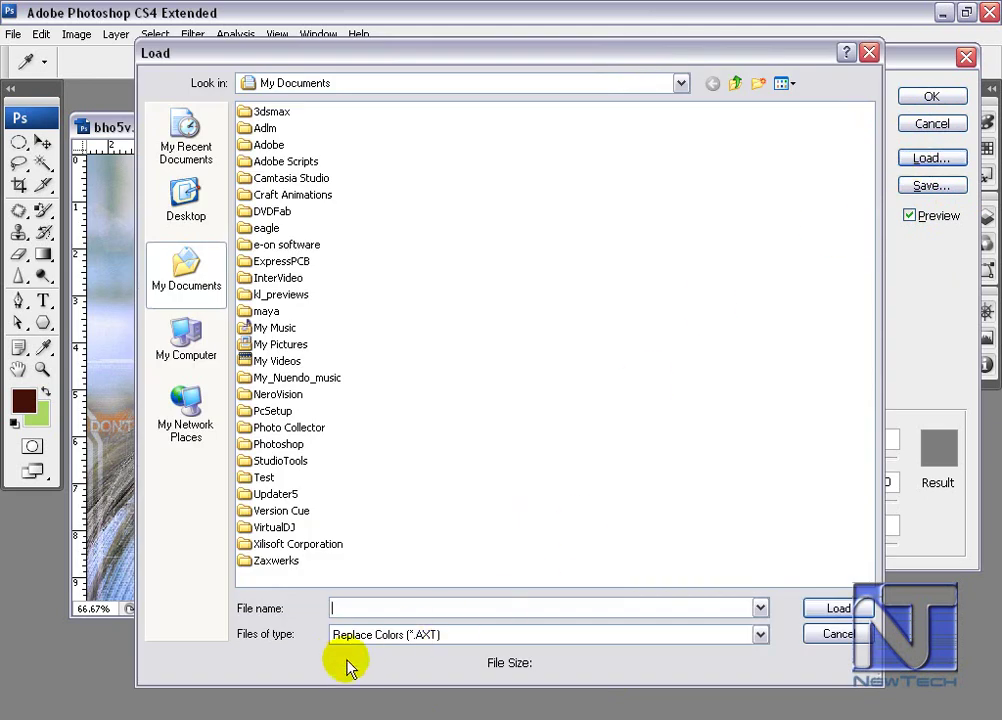
{"action": "left_click", "coordinate": [836, 638]}
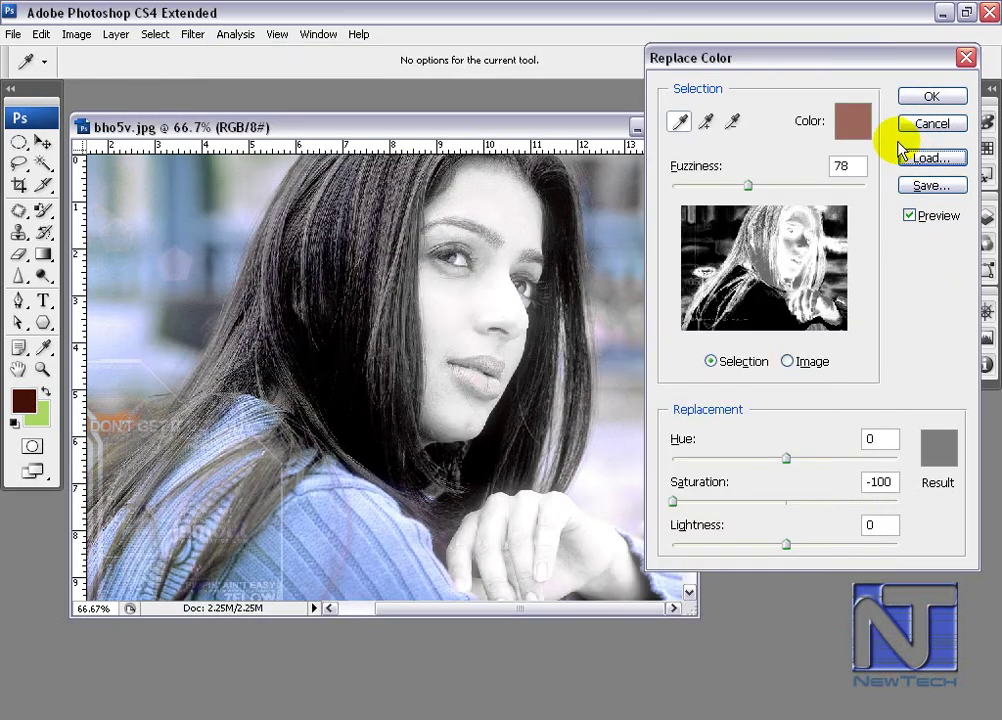
- Apply the color replacement and inspect the hair over the sweater's shoulder up close
{"action": "left_click", "coordinate": [926, 97]}
{"action": "key", "text": "ctrl+space"}
{"action": "left_click_drag", "start_coordinate": [215, 345], "coordinate": [350, 437]}
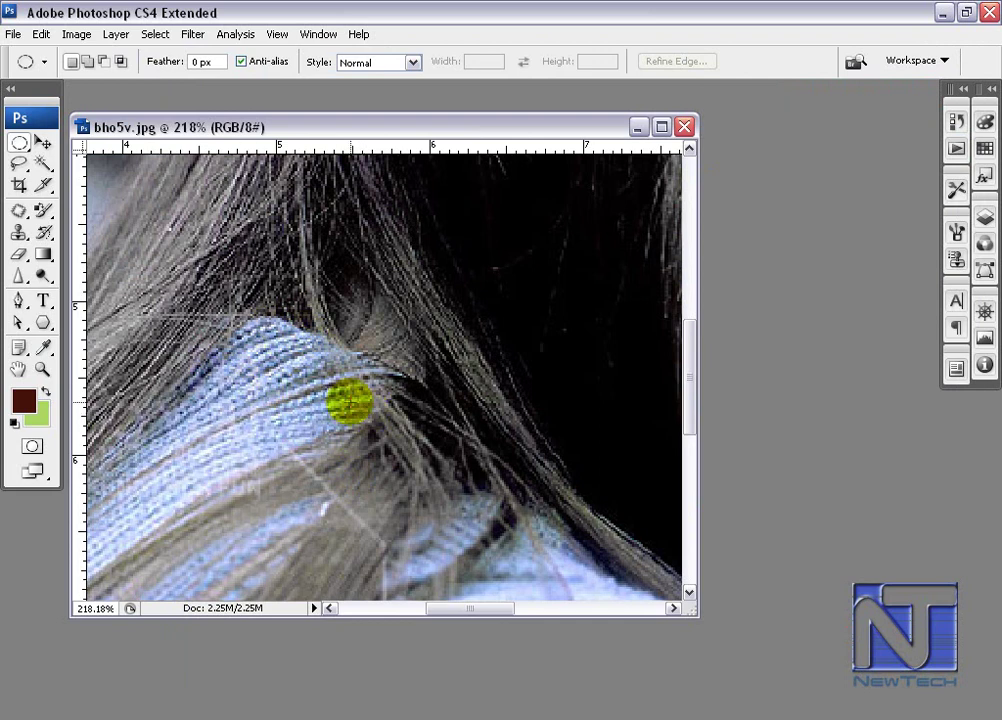
{"action": "left_click_drag", "start_coordinate": [450, 425], "coordinate": [439, 410]}
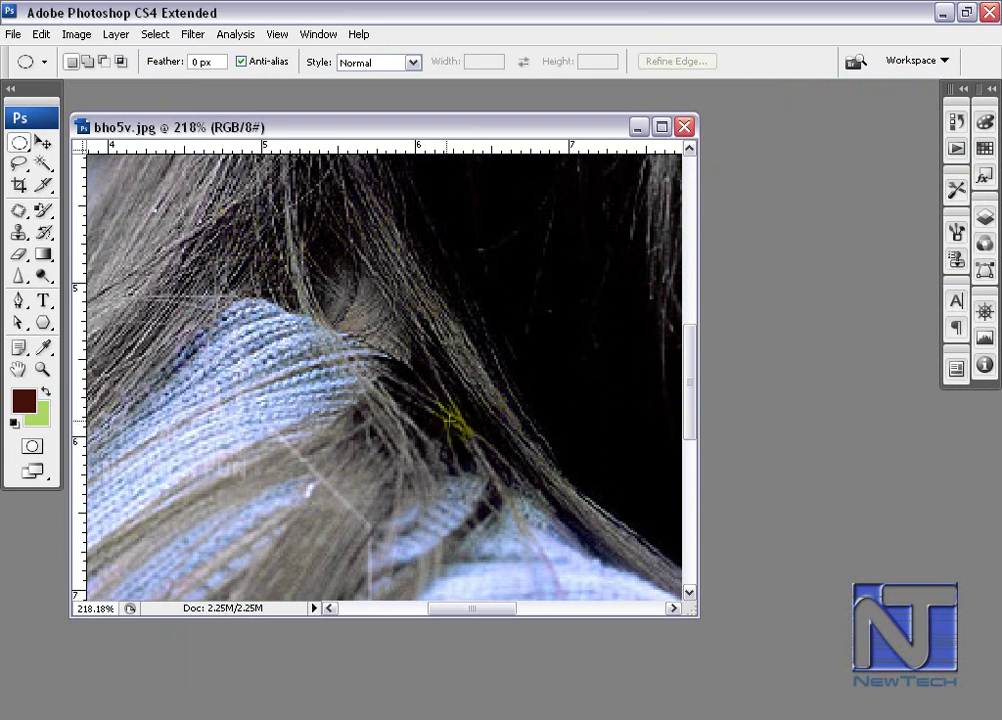
- Examine the desaturated hair over the sweater and the face around the eyes, nose and forehead up close
{"action": "left_click_drag", "start_coordinate": [466, 421], "coordinate": [536, 428]}
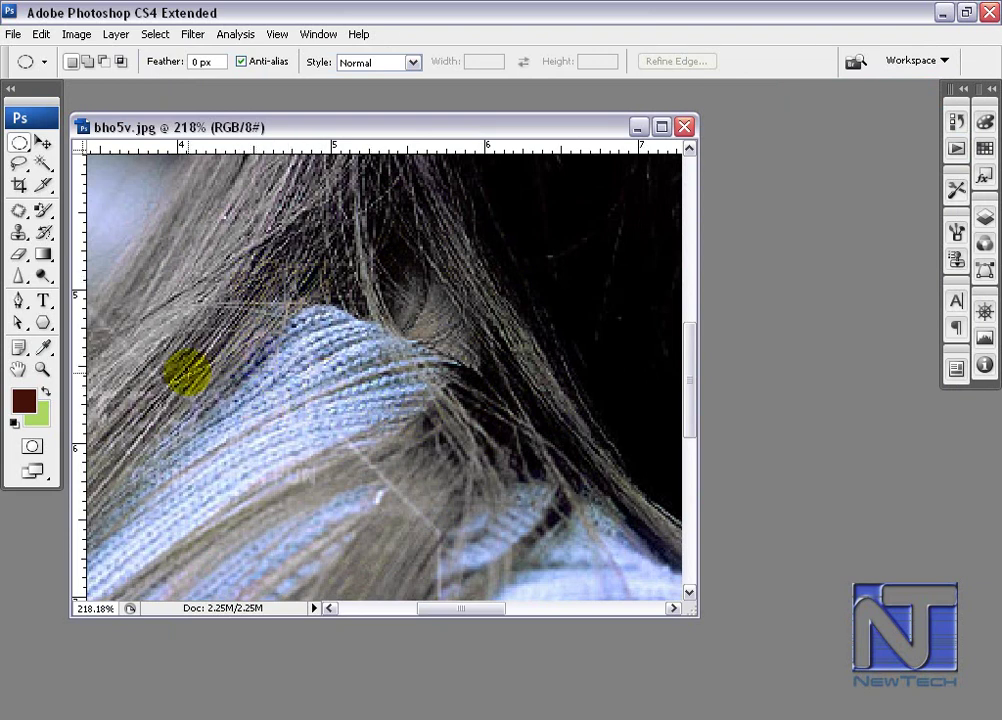
{"action": "mouse_move", "coordinate": [451, 444]}
{"action": "left_mouse_down"}
{"action": "mouse_move", "coordinate": [301, 518]}
{"action": "mouse_move", "coordinate": [461, 425]}
{"action": "mouse_move", "coordinate": [358, 318]}
{"action": "left_mouse_up"}
{"action": "left_click_drag", "start_coordinate": [436, 481], "coordinate": [290, 357]}
{"action": "left_click_drag", "start_coordinate": [527, 388], "coordinate": [391, 391]}
{"action": "left_click_drag", "start_coordinate": [499, 391], "coordinate": [365, 520]}
{"action": "left_click_drag", "start_coordinate": [509, 262], "coordinate": [405, 490]}
{"action": "left_click_drag", "start_coordinate": [403, 280], "coordinate": [506, 398]}
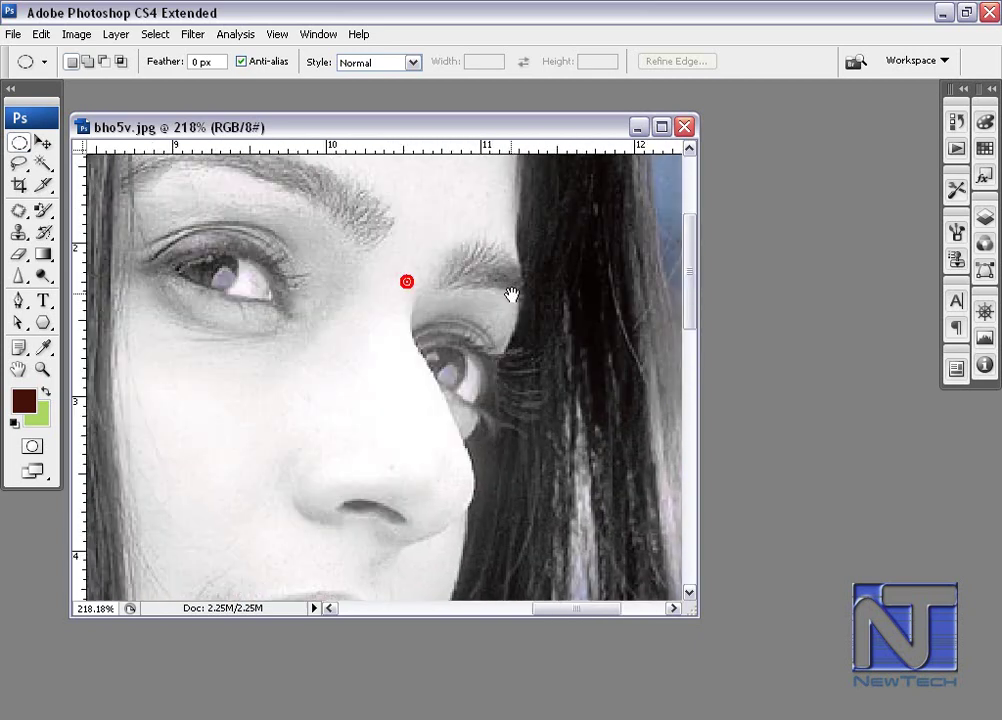
{"action": "left_click_drag", "start_coordinate": [507, 238], "coordinate": [502, 399]}
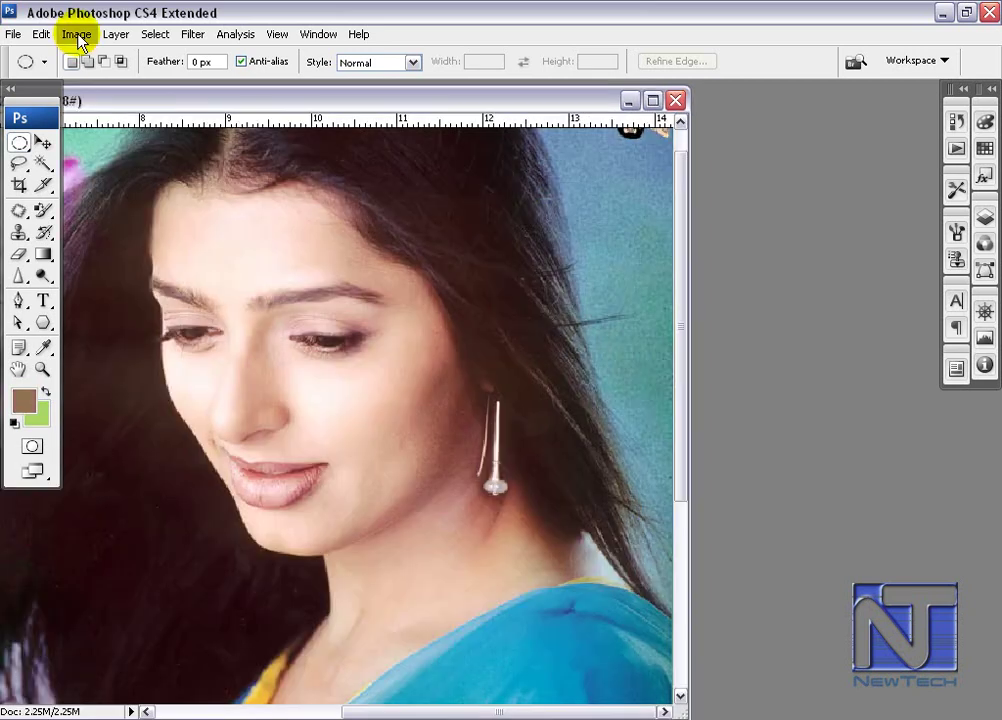
- Start a Replace Color adjustment on the bho4a.jpg portrait, sample the cheek's skin tone and set the fuzziness to 115
{"action": "left_click", "coordinate": [78, 36]}
{"action": "mouse_move", "coordinate": [112, 83]}
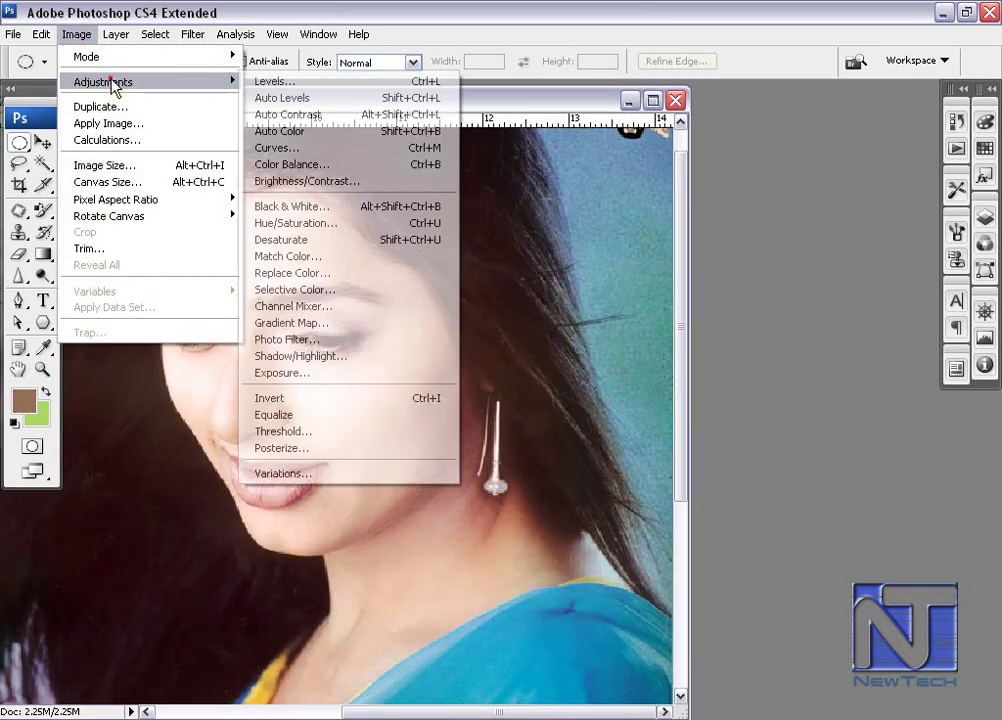
{"action": "left_click", "coordinate": [292, 272]}
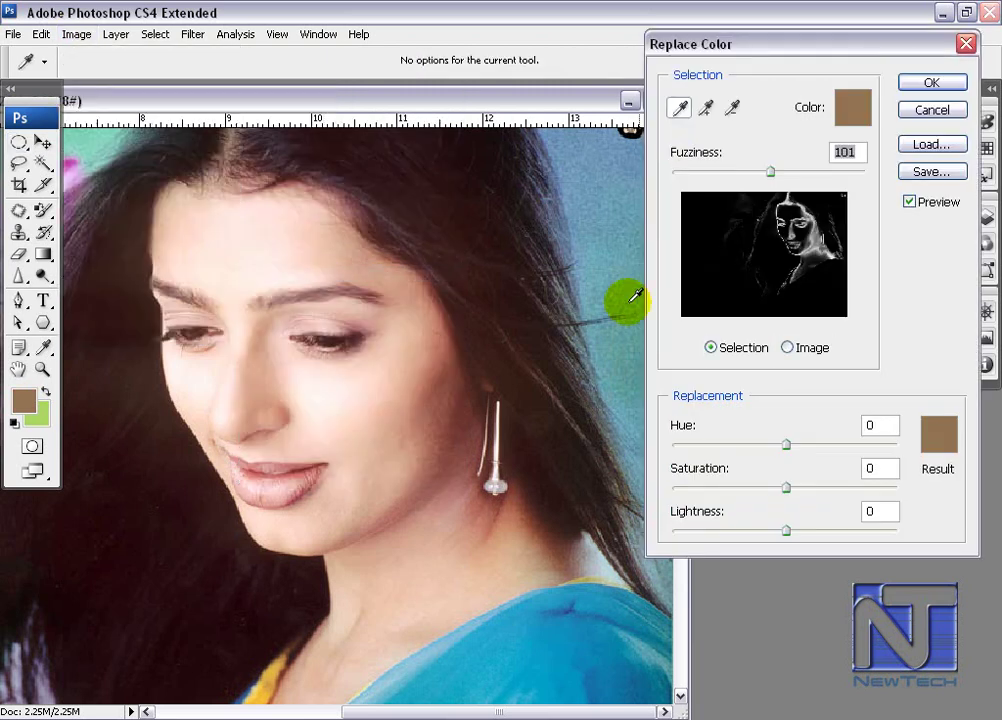
{"action": "left_click", "coordinate": [427, 376]}
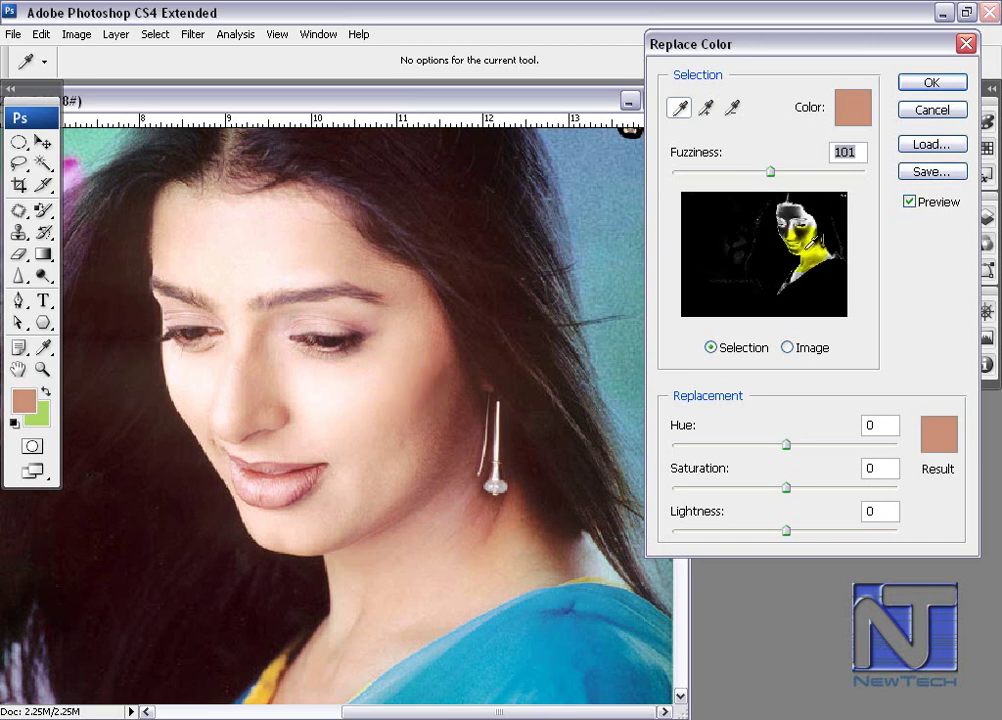
{"action": "mouse_move", "coordinate": [771, 171]}
{"action": "left_mouse_down"}
{"action": "mouse_move", "coordinate": [736, 174]}
{"action": "mouse_move", "coordinate": [796, 174]}
{"action": "mouse_move", "coordinate": [787, 174]}
{"action": "left_mouse_up"}
- Sample several skin tones on the cheek beside the eye to compare how much of the face each one selects
{"action": "left_click", "coordinate": [416, 366]}
{"action": "left_click", "coordinate": [422, 378]}
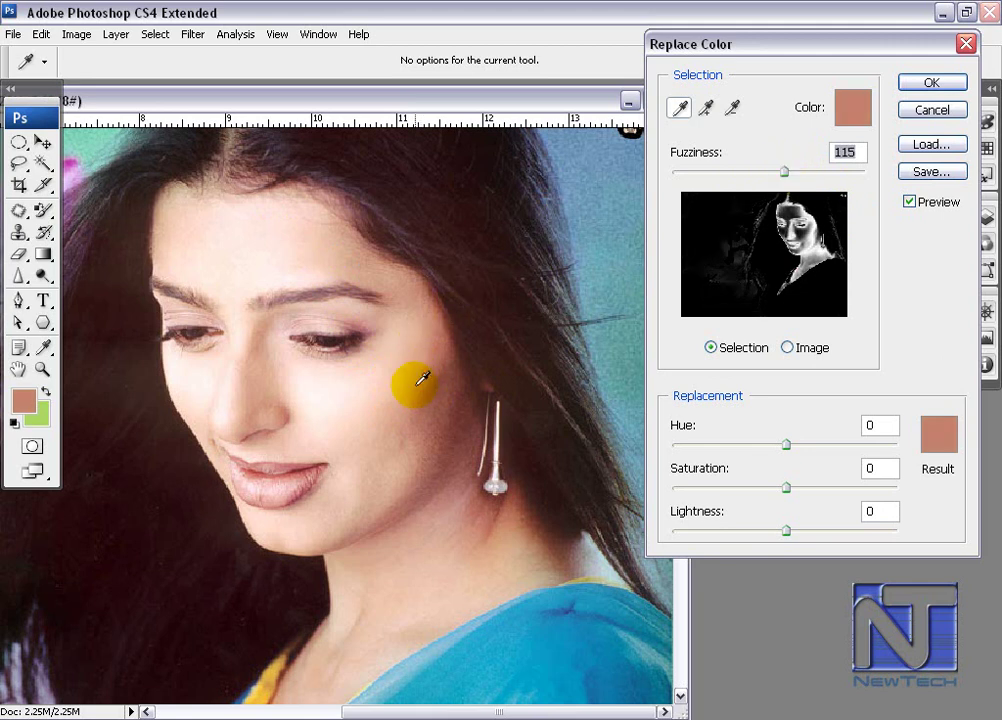
{"action": "left_click", "coordinate": [413, 380]}
{"action": "left_click", "coordinate": [403, 352]}
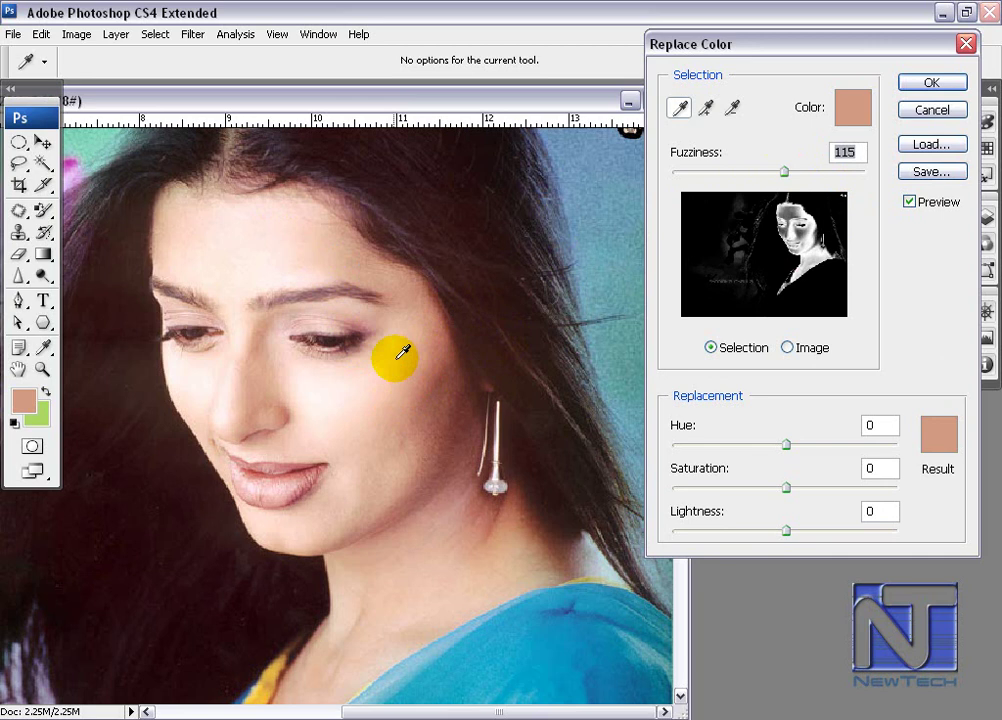
{"action": "left_click", "coordinate": [390, 365]}
{"action": "mouse_move", "coordinate": [397, 358]}
{"action": "left_mouse_down"}
{"action": "mouse_move", "coordinate": [394, 347]}
{"action": "mouse_move", "coordinate": [429, 331]}
{"action": "mouse_move", "coordinate": [424, 345]}
{"action": "left_mouse_up"}
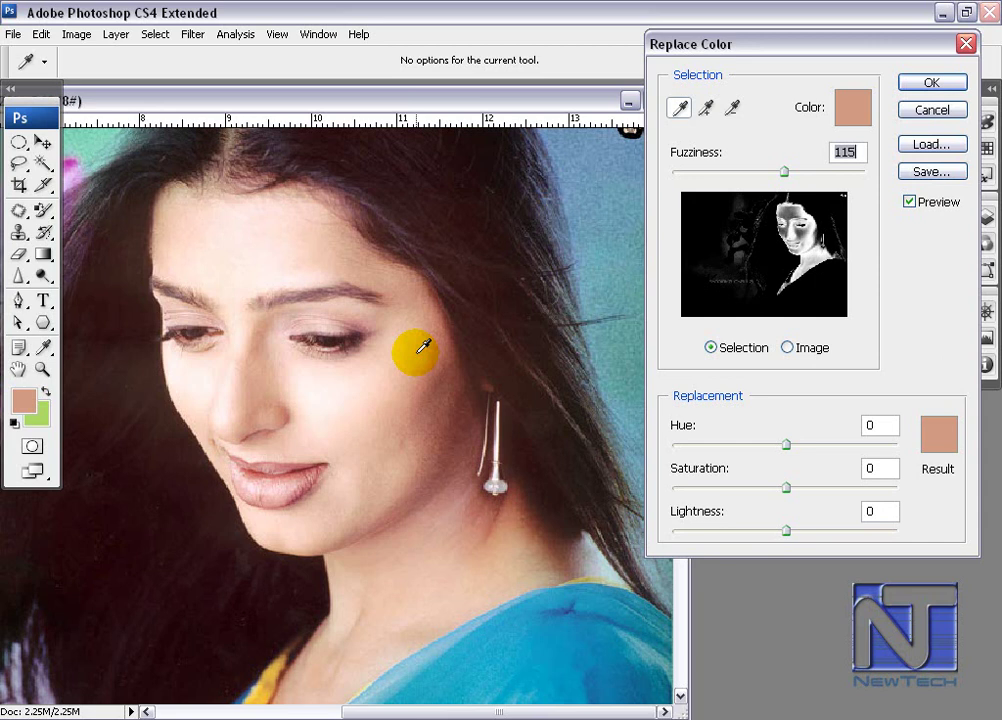
{"action": "left_click_drag", "start_coordinate": [422, 347], "coordinate": [600, 262]}
{"action": "left_click", "coordinate": [790, 165]}
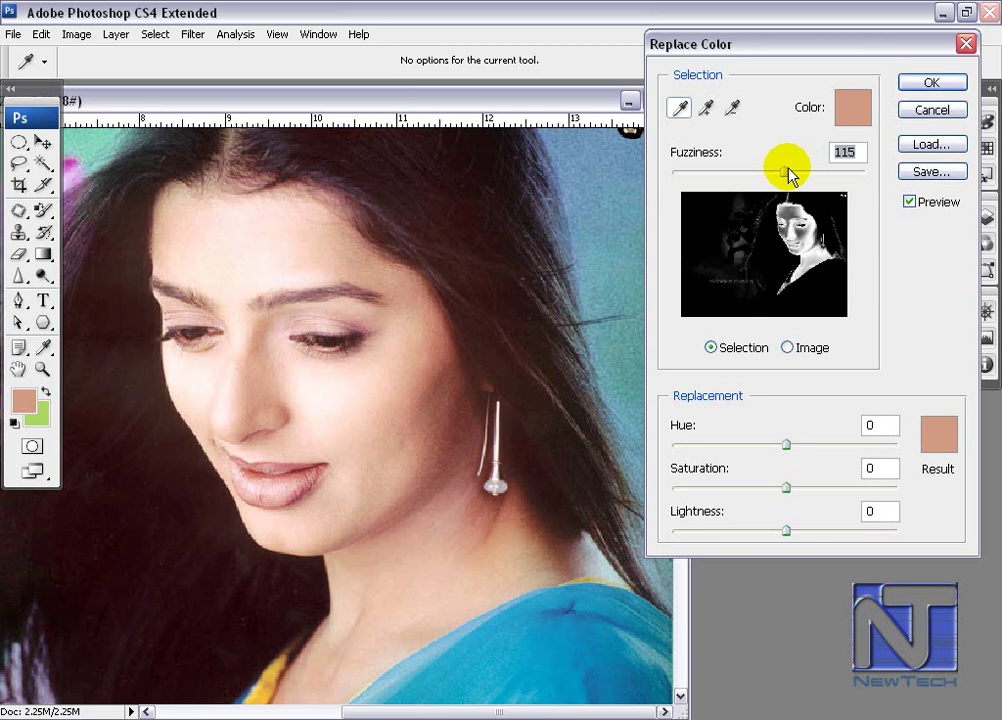
- Try the dark tone beside the ear, the mid cheek tone and the pale cheek highlight as the color to replace
{"action": "left_click", "coordinate": [458, 394]}
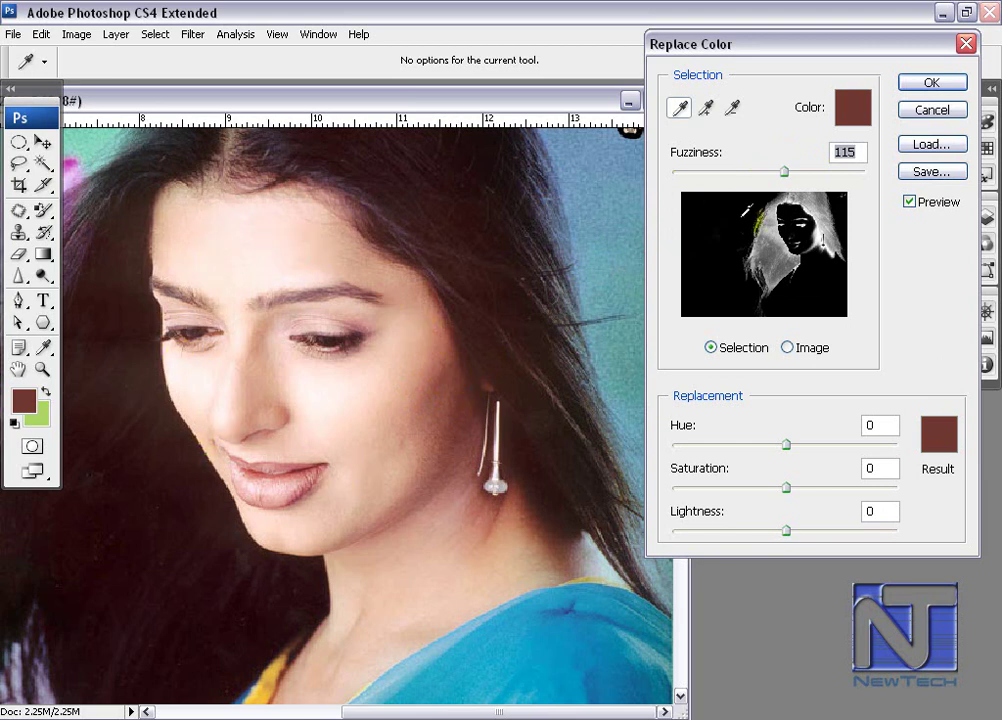
{"action": "left_click", "coordinate": [789, 177]}
{"action": "left_click", "coordinate": [405, 390]}
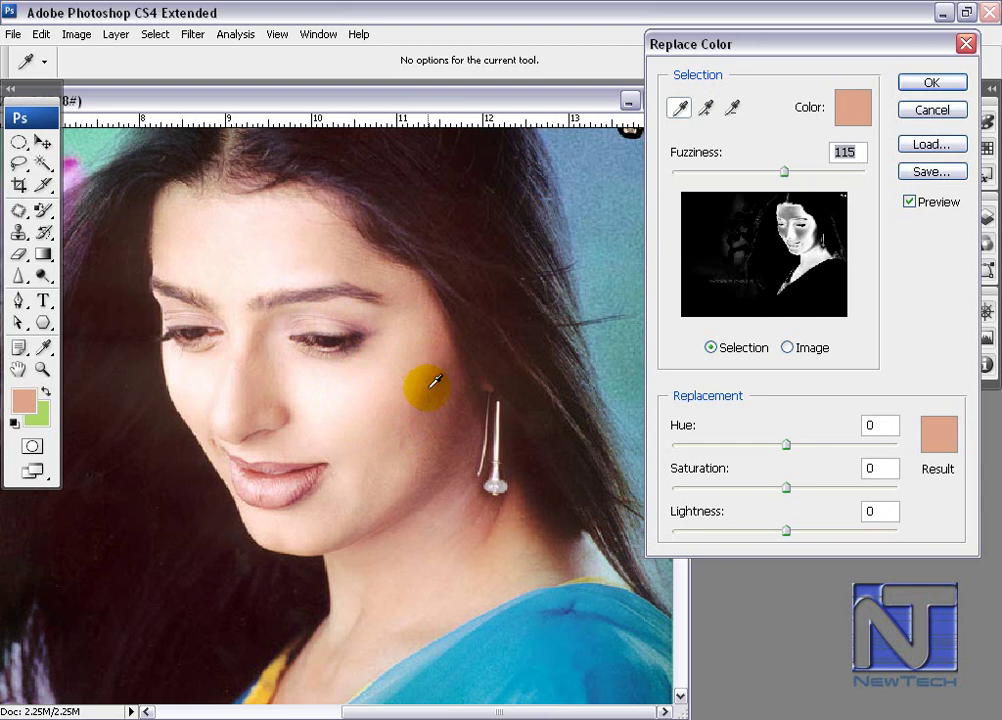
{"action": "left_click", "coordinate": [338, 386]}
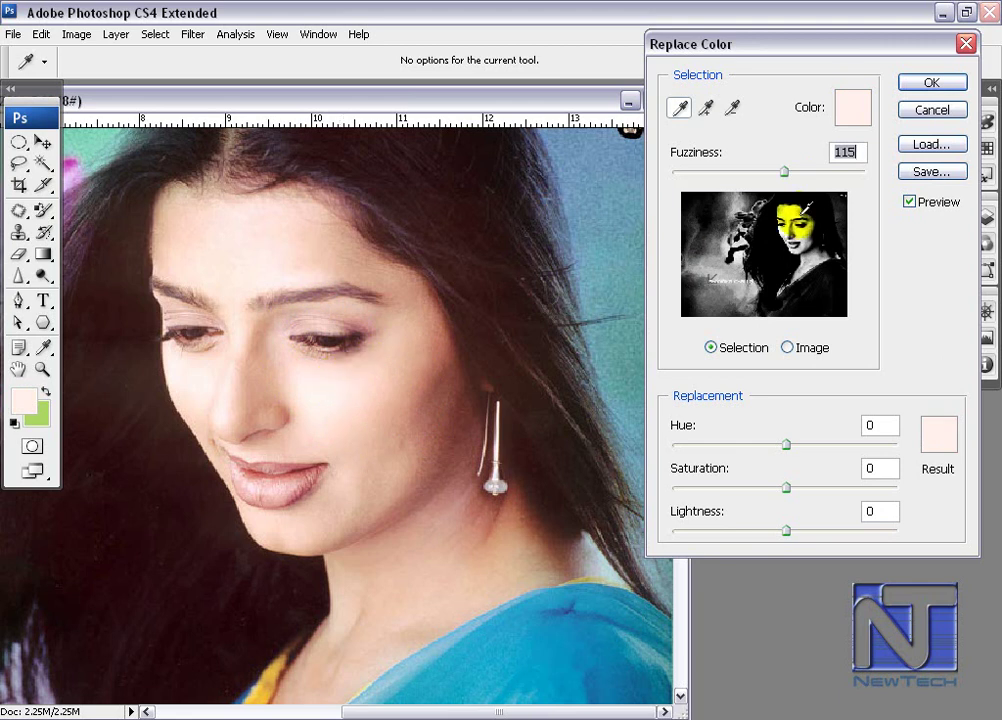
- Set the replacement hue to +32 with saturation 0, and resample the mid cheek skin tone as the color to replace
{"action": "left_click_drag", "start_coordinate": [787, 487], "coordinate": [815, 453]}
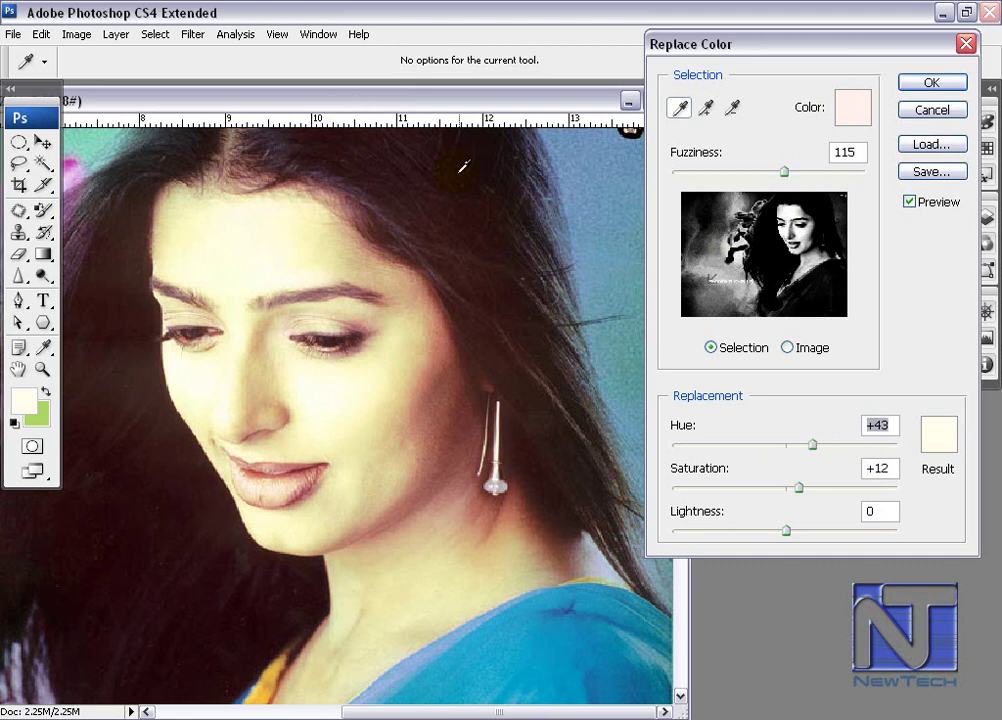
{"action": "left_click_drag", "start_coordinate": [799, 445], "coordinate": [685, 491]}
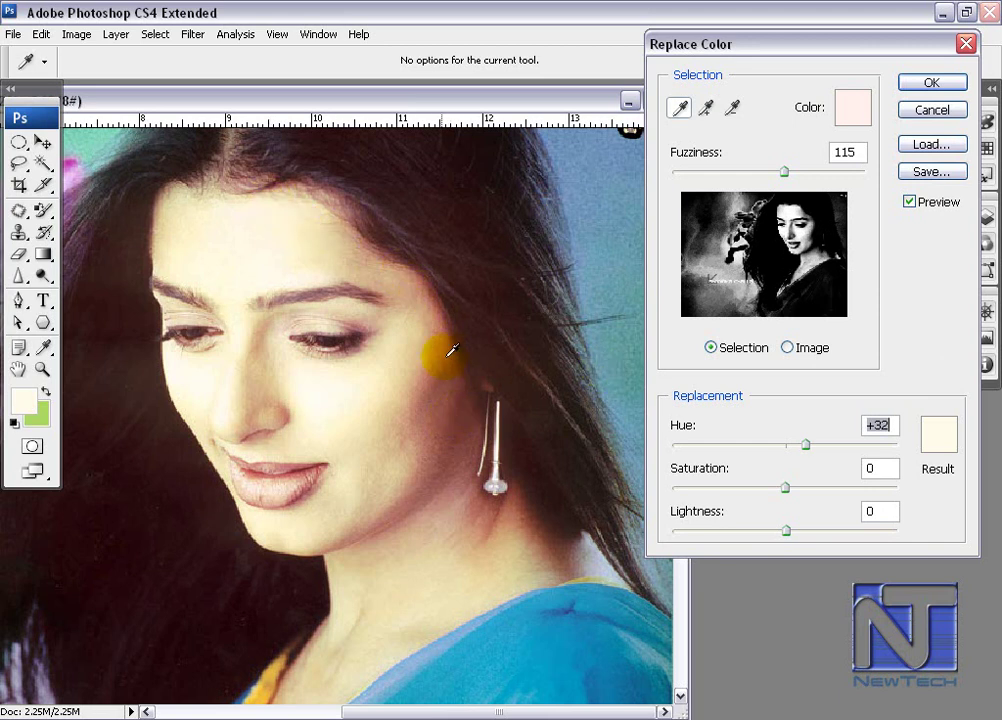
{"action": "left_click", "coordinate": [409, 397]}
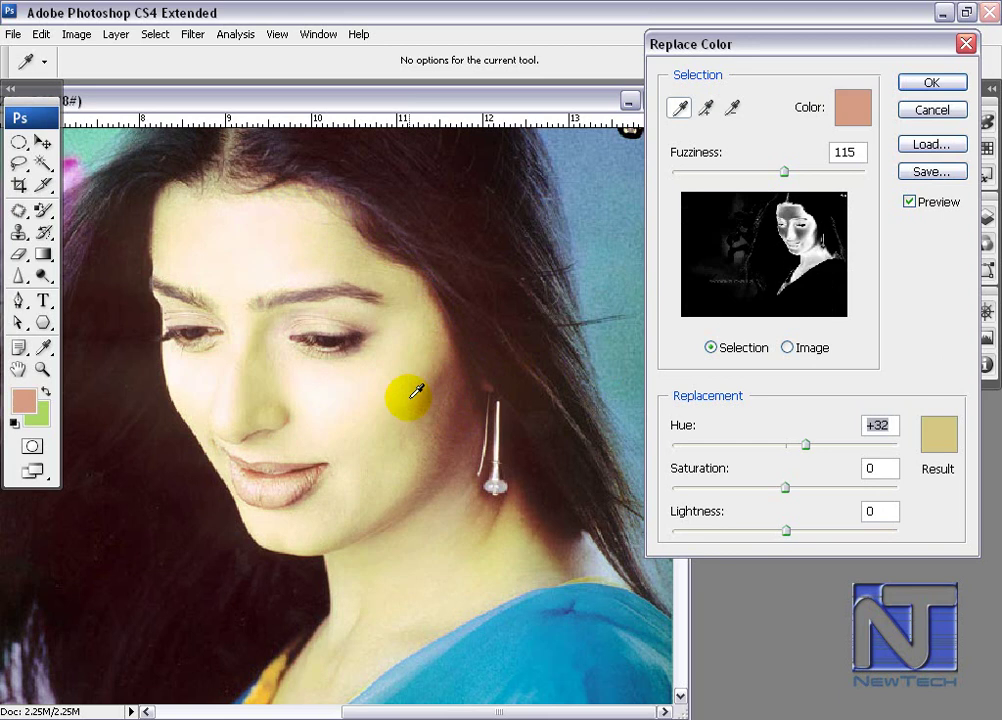
{"action": "left_click", "coordinate": [418, 392]}
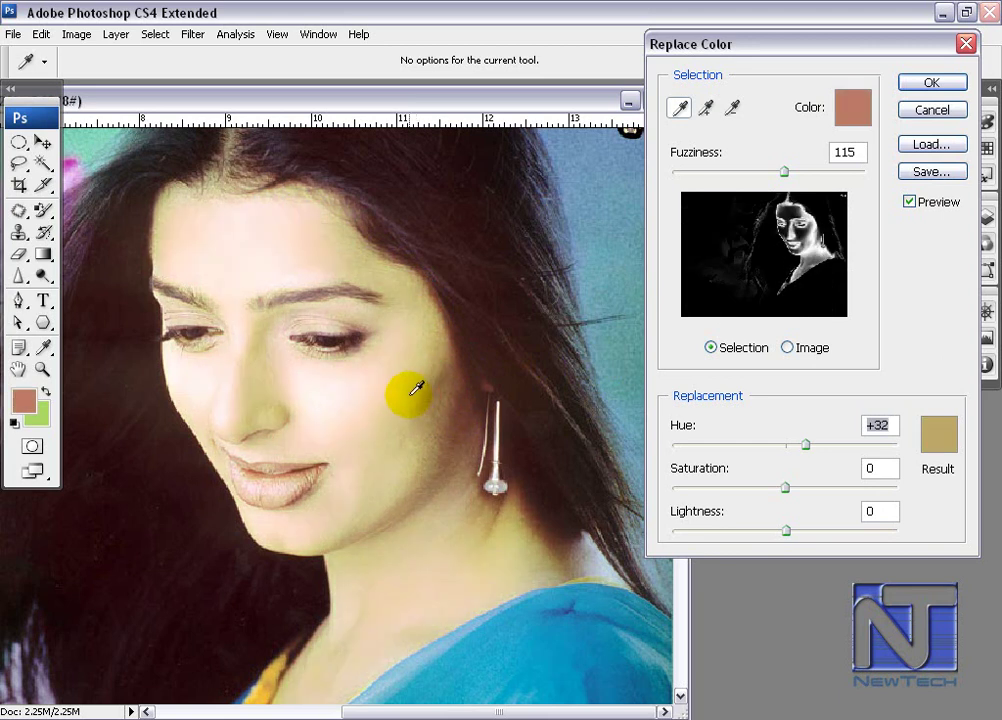
- Add the pale cheek tone and the dark reddish tone beside the ear to the colors being replaced
{"action": "key", "text": "alt"}
{"action": "left_click", "coordinate": [368, 391]}
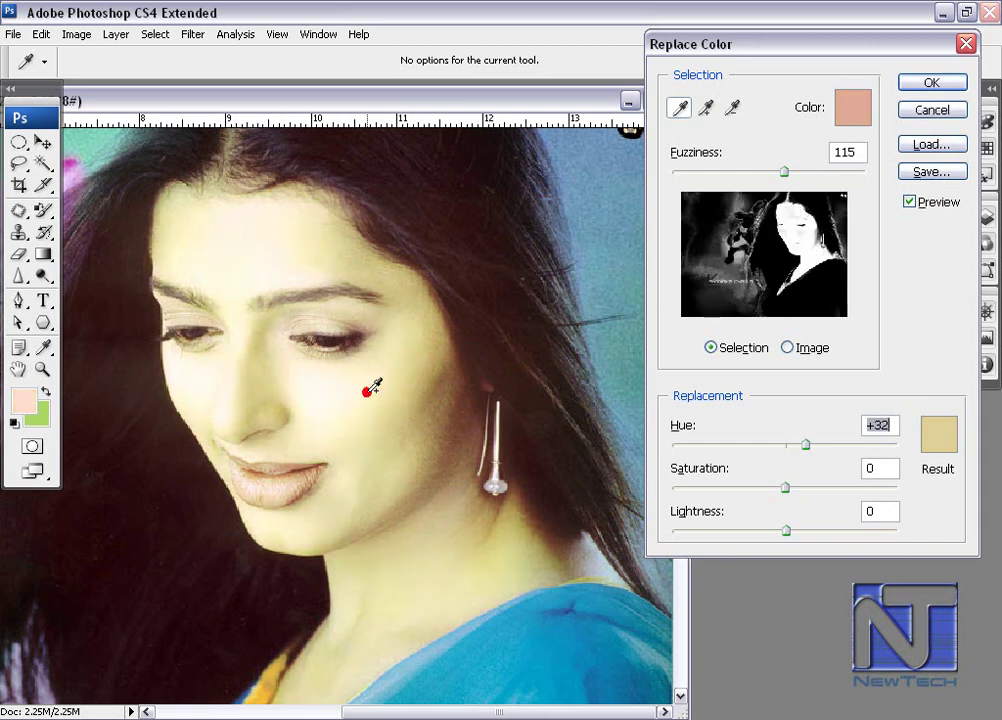
{"action": "left_click", "coordinate": [452, 393]}
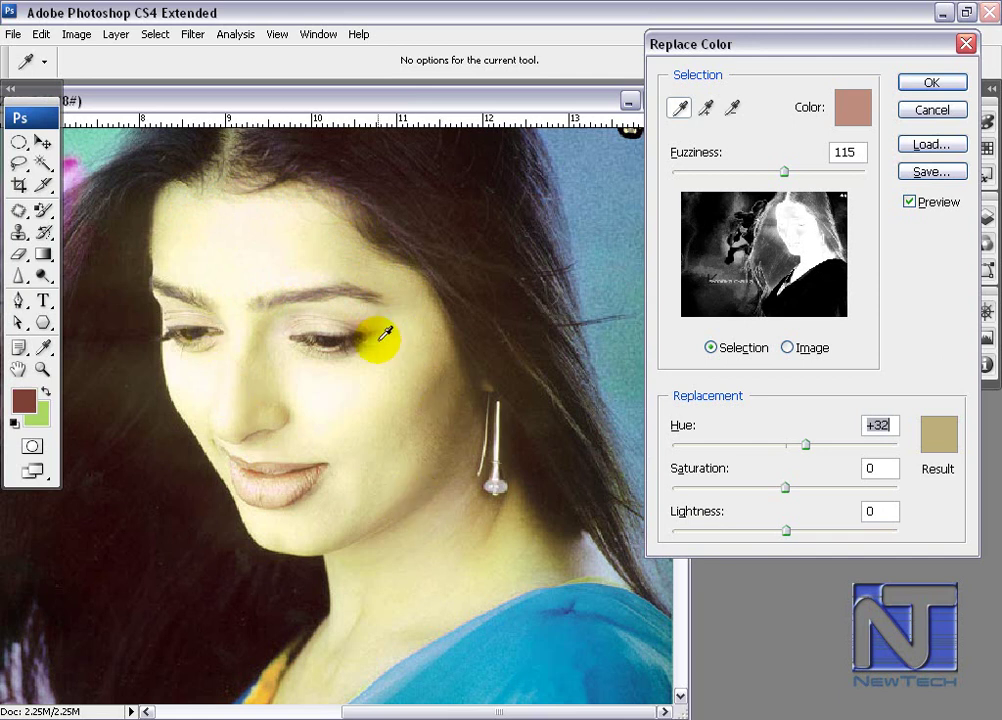
- Lower the replacement hue to +22, and pick a tan target color with a hue of 41° as the result
{"action": "left_click_drag", "start_coordinate": [806, 446], "coordinate": [801, 446]}
{"action": "left_click", "coordinate": [945, 438]}
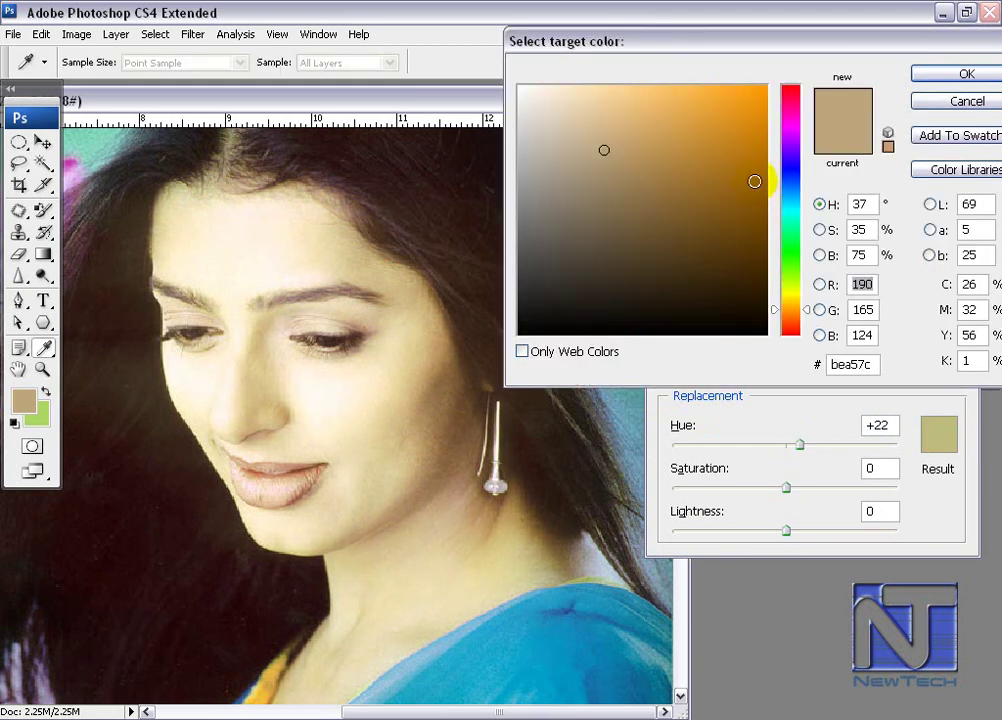
{"action": "left_click_drag", "start_coordinate": [808, 318], "coordinate": [808, 306]}
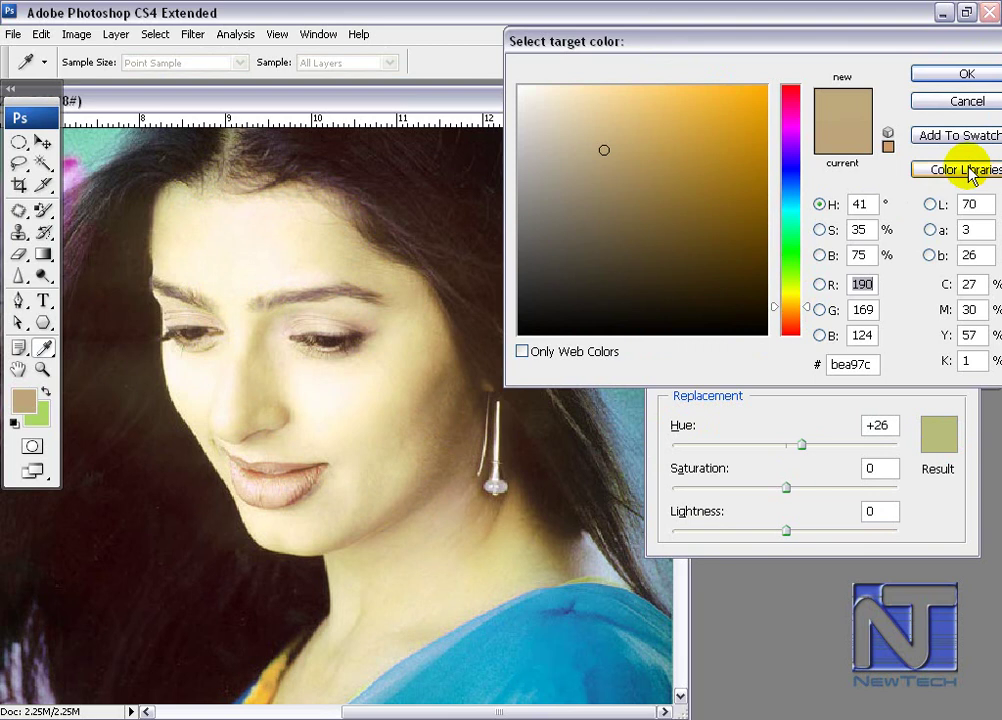
{"action": "left_click", "coordinate": [965, 78]}
- Set the replacement saturation to +10, lightness to -5 and fuzziness to 105, and apply the color replacement
{"action": "left_click_drag", "start_coordinate": [790, 488], "coordinate": [781, 487]}
{"action": "left_click_drag", "start_coordinate": [787, 536], "coordinate": [783, 531]}
{"action": "left_click_drag", "start_coordinate": [781, 487], "coordinate": [793, 487]}
{"action": "left_click_drag", "start_coordinate": [784, 172], "coordinate": [776, 173]}
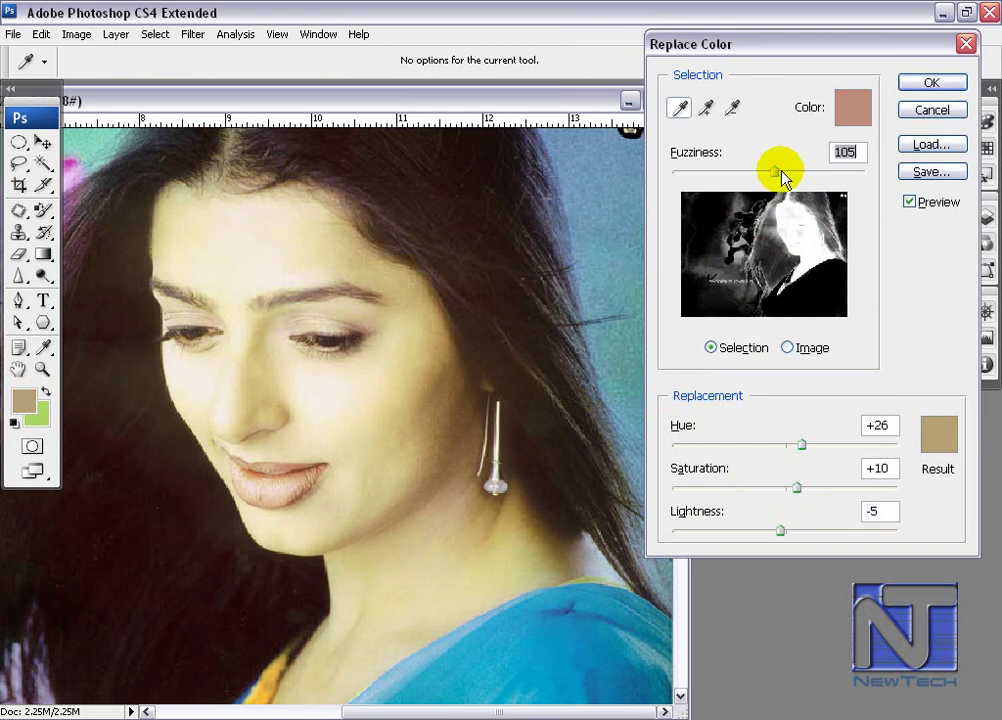
{"action": "left_click", "coordinate": [946, 84]}
{"action": "key", "text": "ctrl+0"}
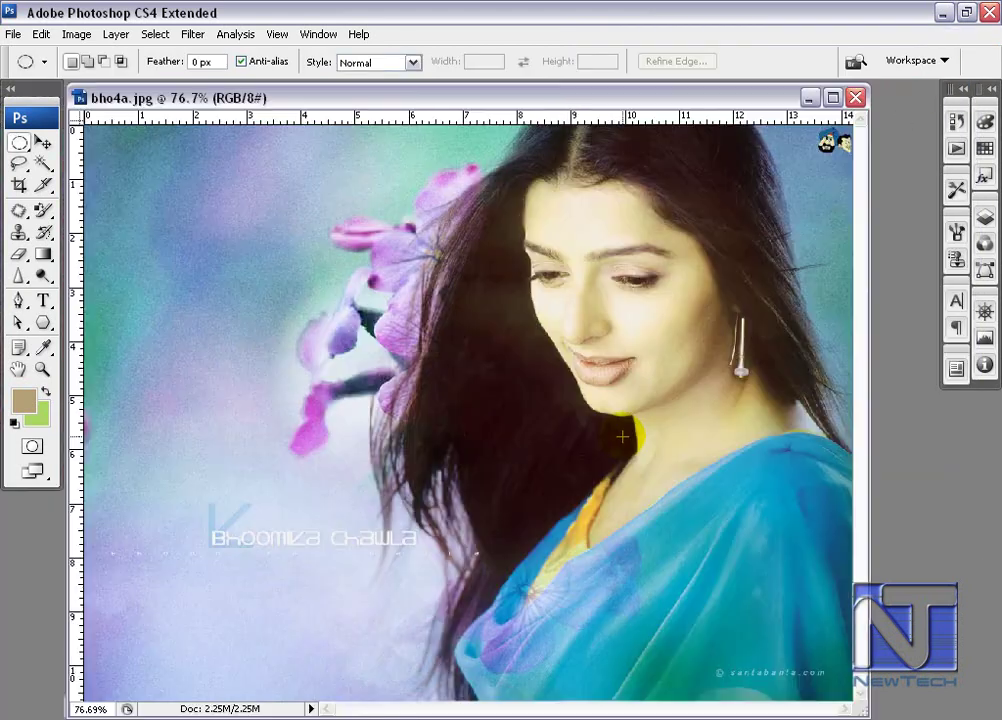